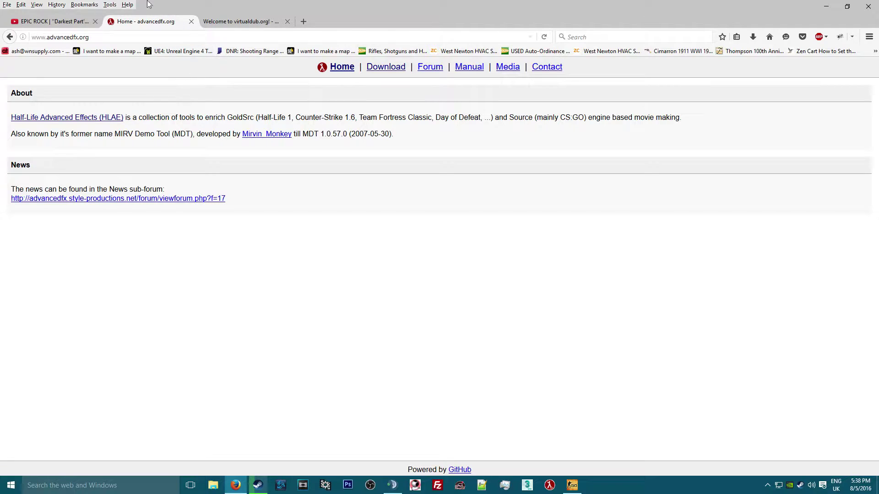
# - Look over the Half-Life Advanced Effects wiki page linked from advancedfx.org, and open the site's download page
pyautogui.click(73, 37)
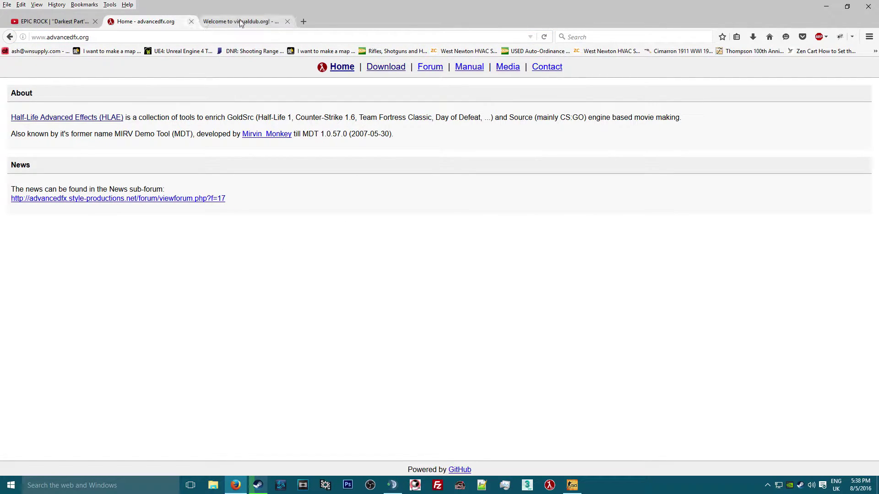
pyautogui.click(63, 118)
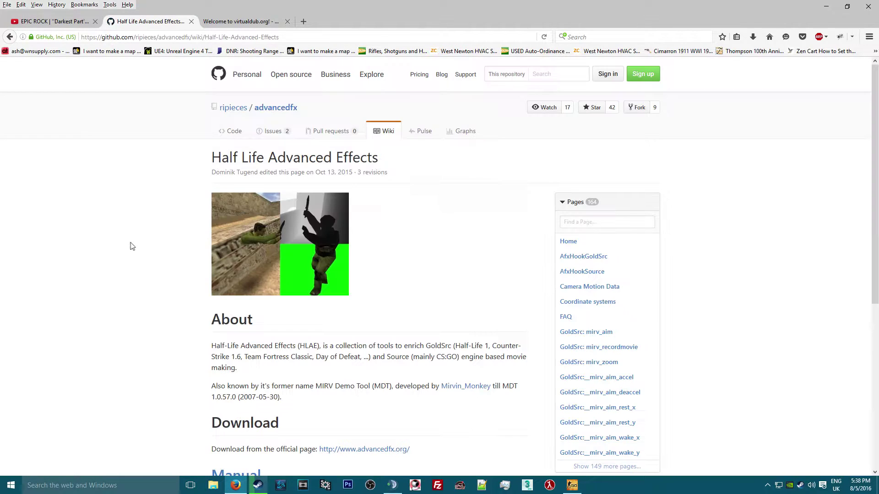
pyautogui.scroll(-3, 97, 223)
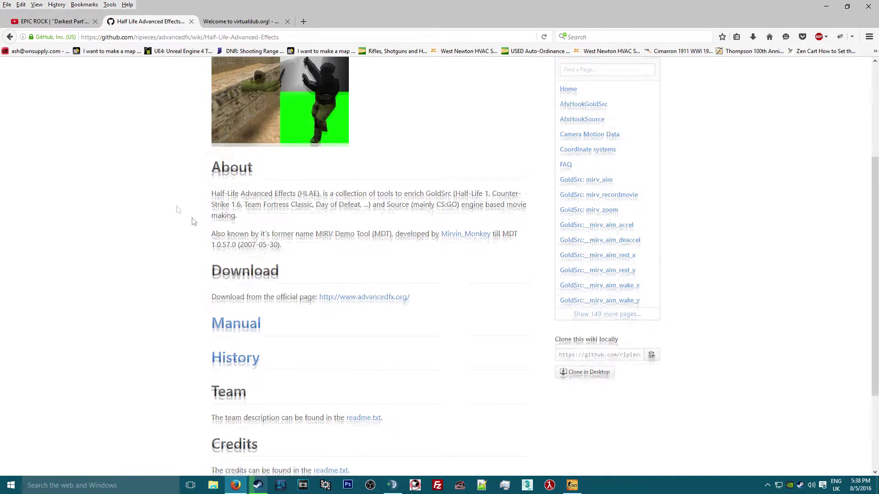
pyautogui.scroll(2, 197, 225)
pyautogui.hotkey('alt', 'Left')
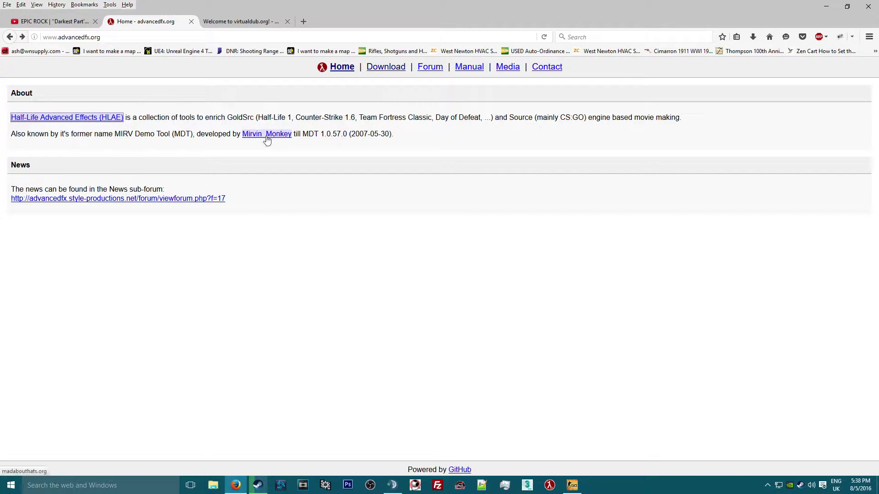
pyautogui.click(386, 67)
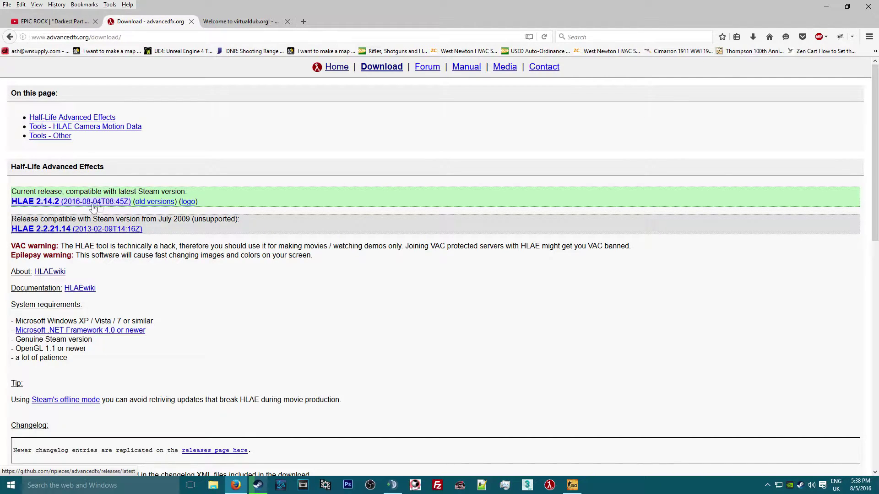
# - Download the 32-bit release build of VirtualDub 1.10.4 (VirtualDub-1.10.4.zip) from its SourceForge page
pyautogui.click(254, 29)
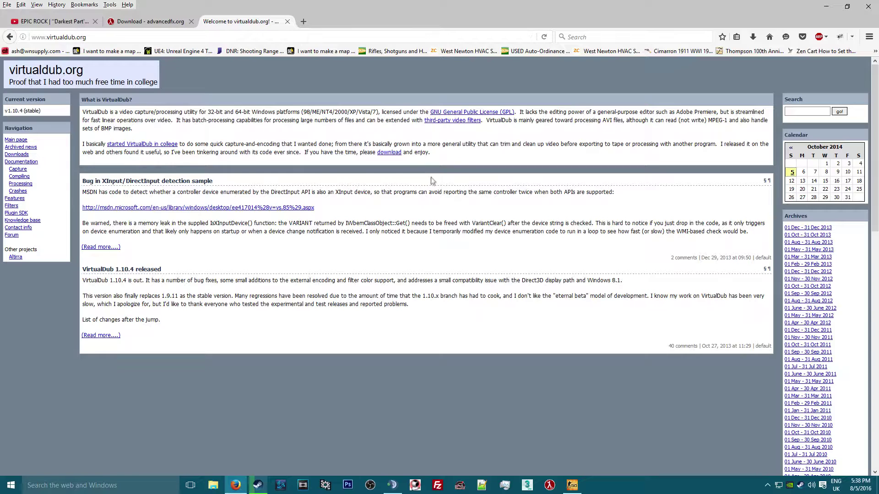
pyautogui.click(389, 153)
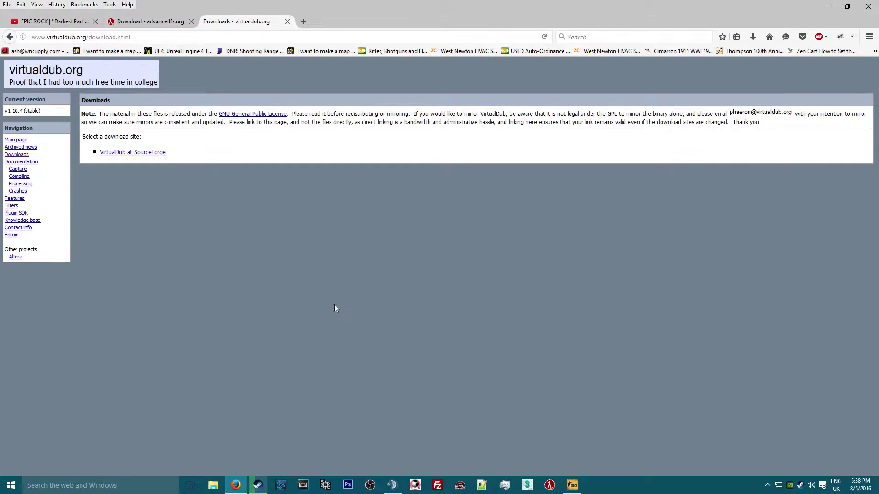
pyautogui.click(133, 153)
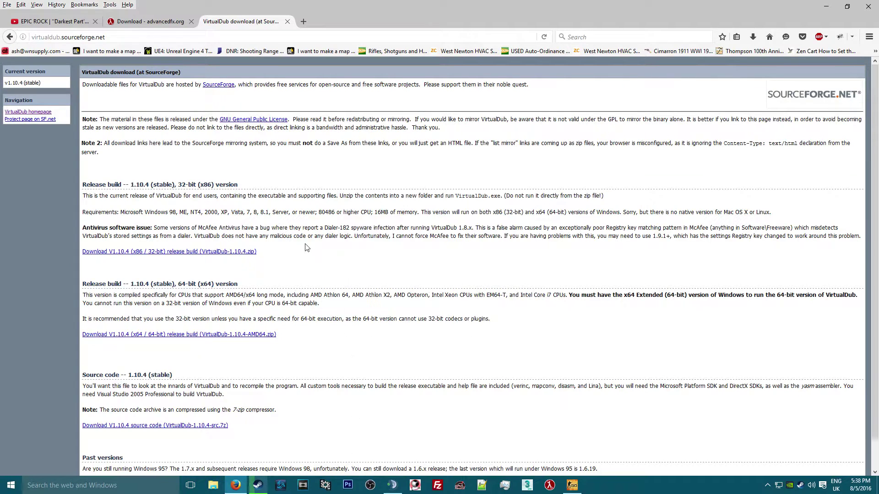
pyautogui.click(178, 252)
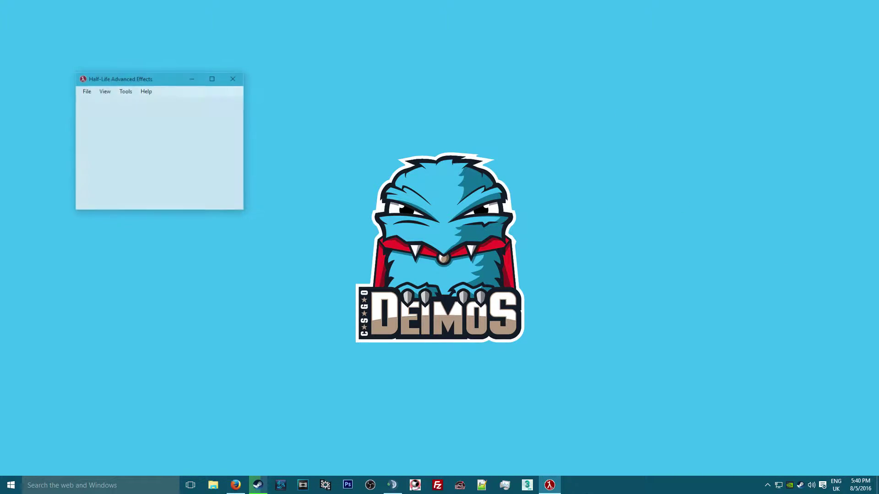
# - In Half-Life Advanced Effects, open the CS:GO launch settings and choose csgo.exe from the Counter-Strike Global Offensive folder
pyautogui.moveTo(178, 79); pyautogui.dragTo(439, 172)
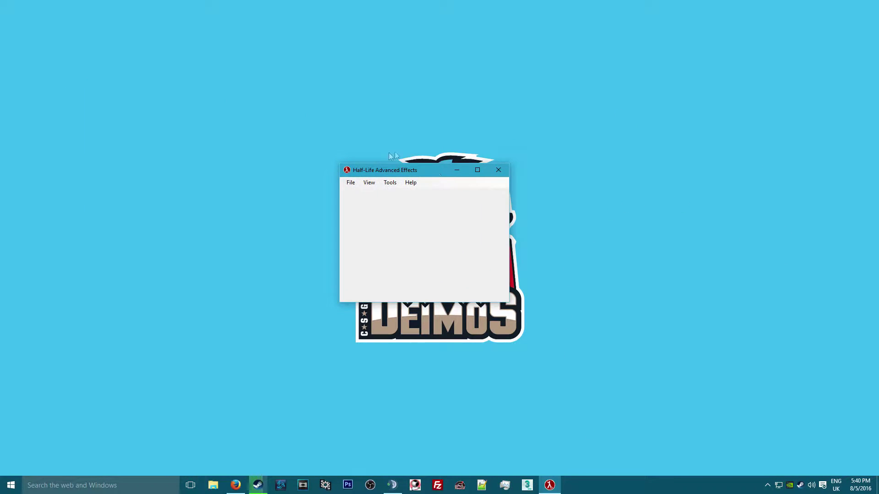
pyautogui.click(350, 183)
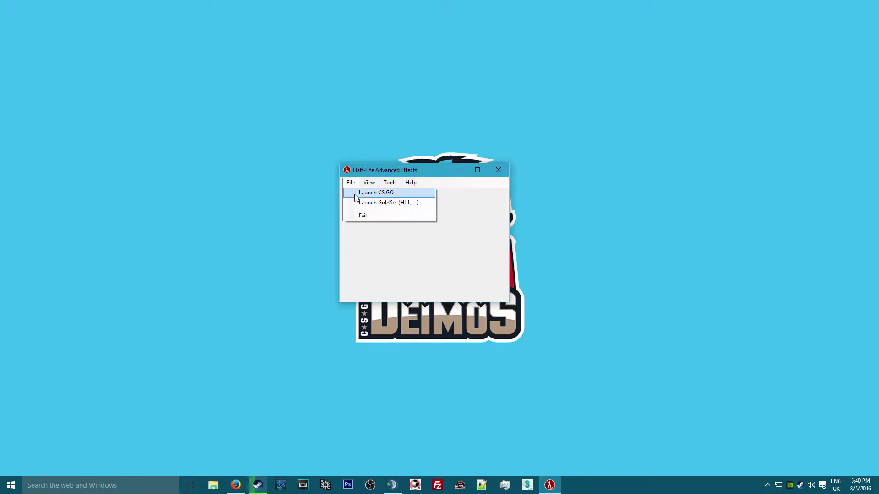
pyautogui.click(373, 196)
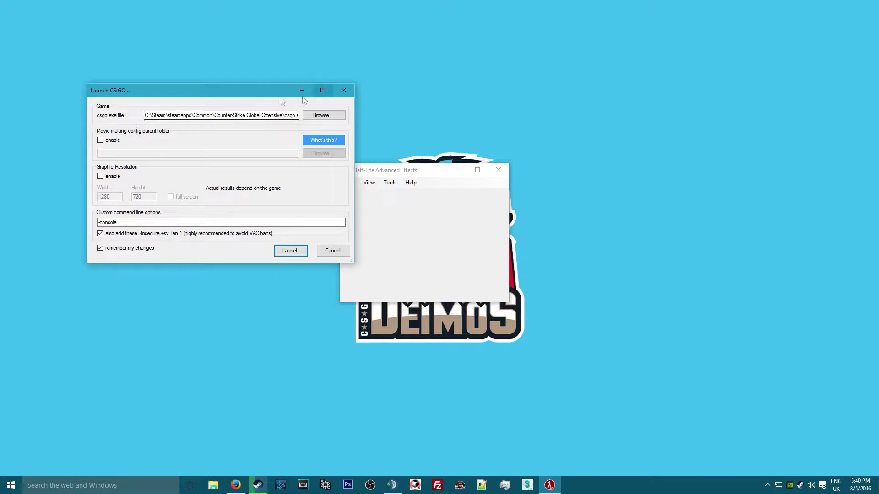
pyautogui.click(307, 117)
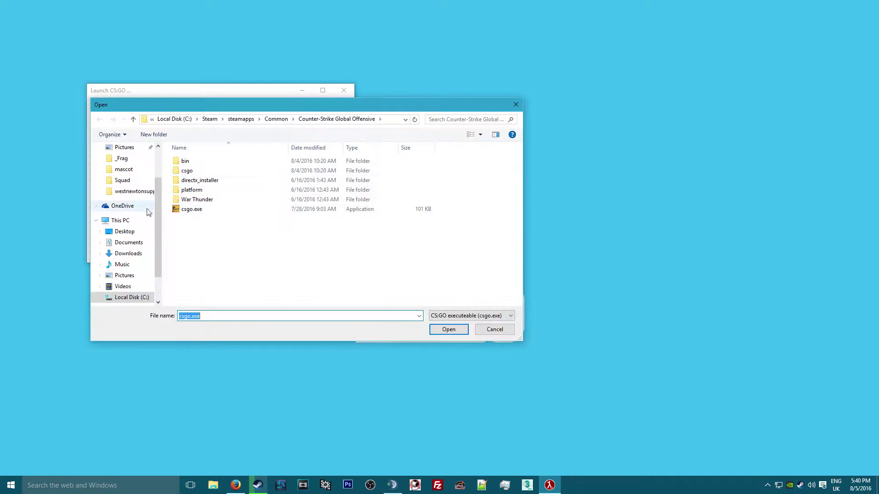
pyautogui.click(191, 209)
pyautogui.click(448, 331)
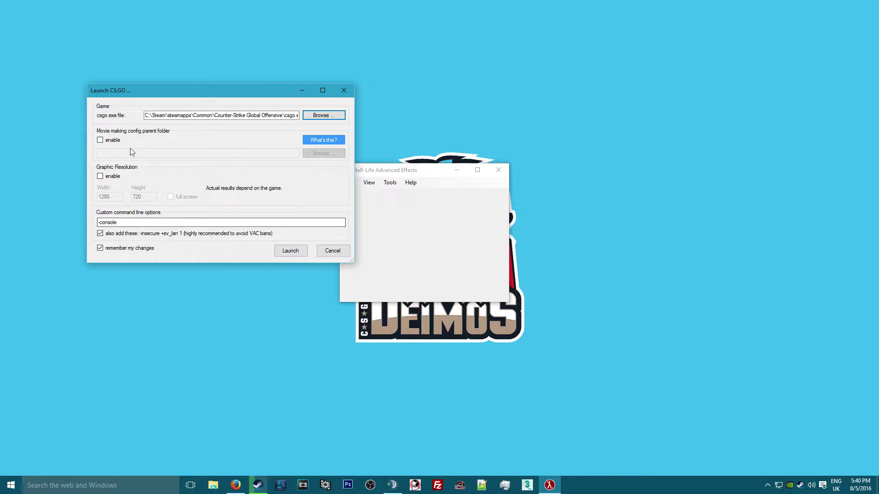
# - Launch CS:GO with the current settings, and dismiss its console and the Valve Anti-Cheat notice
pyautogui.click(290, 251)
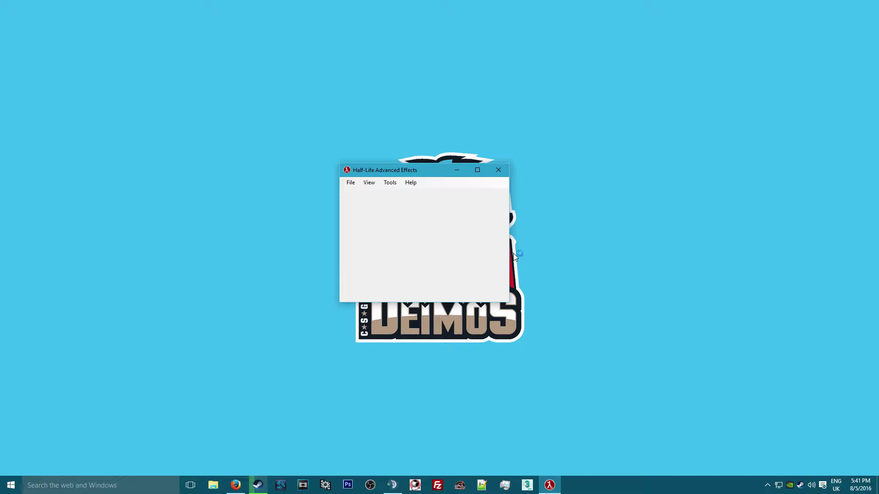
pyautogui.click(457, 170)
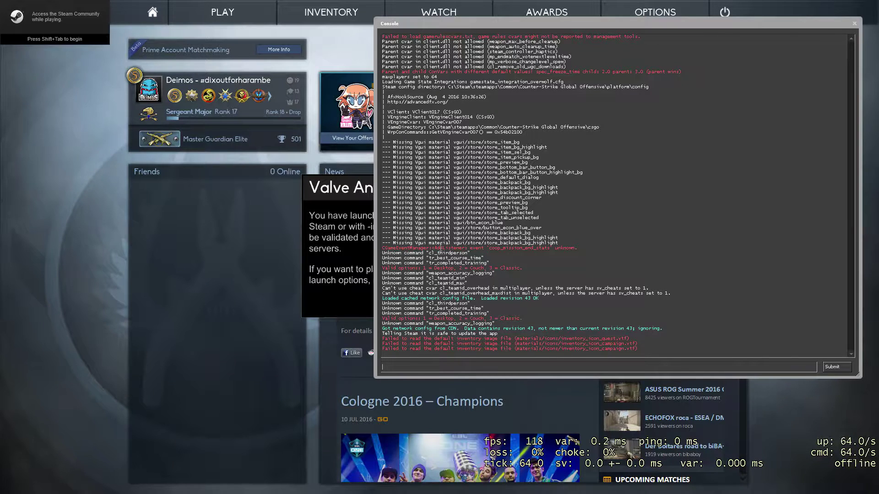
pyautogui.press('`')
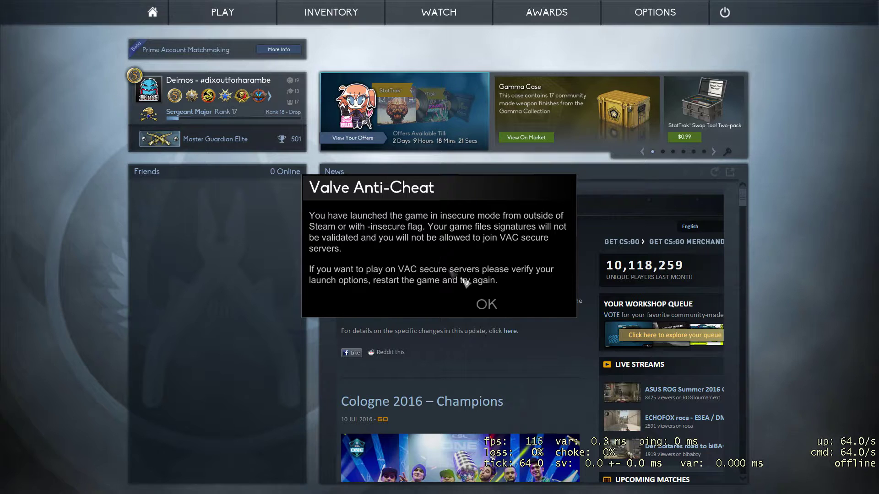
pyautogui.click(494, 306)
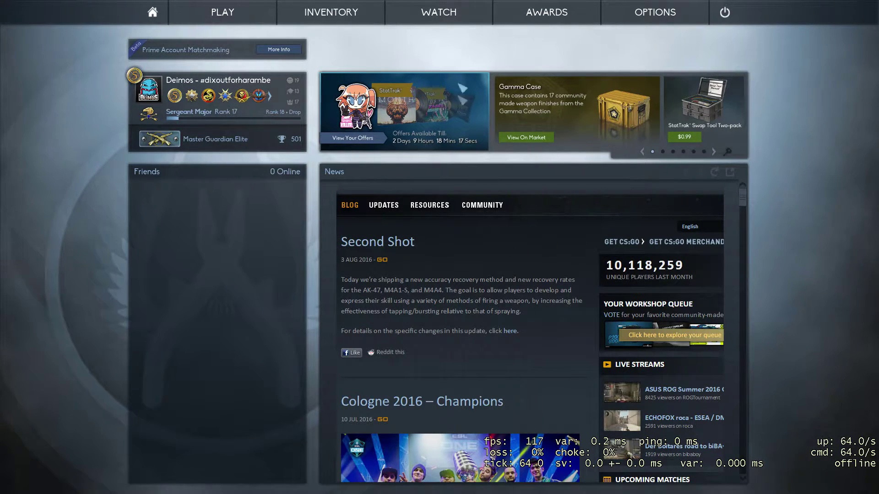
# - Examine the downloaded Mirage match and the round performance of the second-placed player on the winning team
pyautogui.click(441, 13)
pyautogui.click(474, 84)
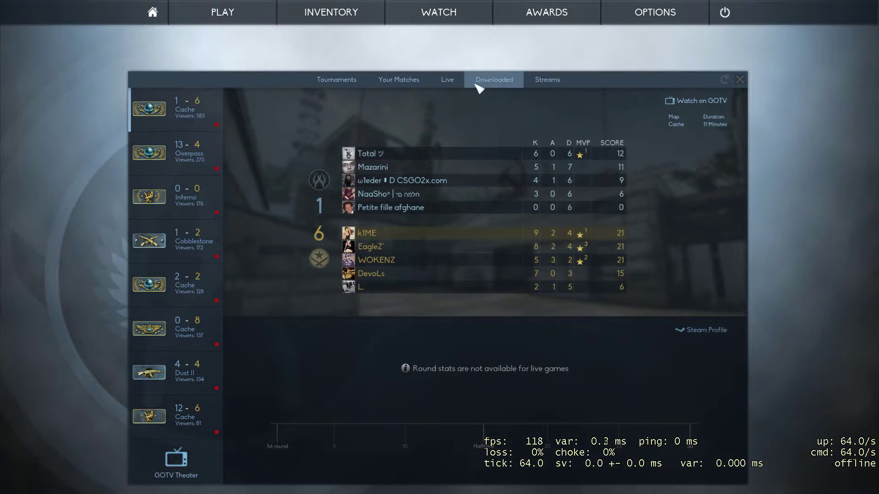
pyautogui.click(178, 151)
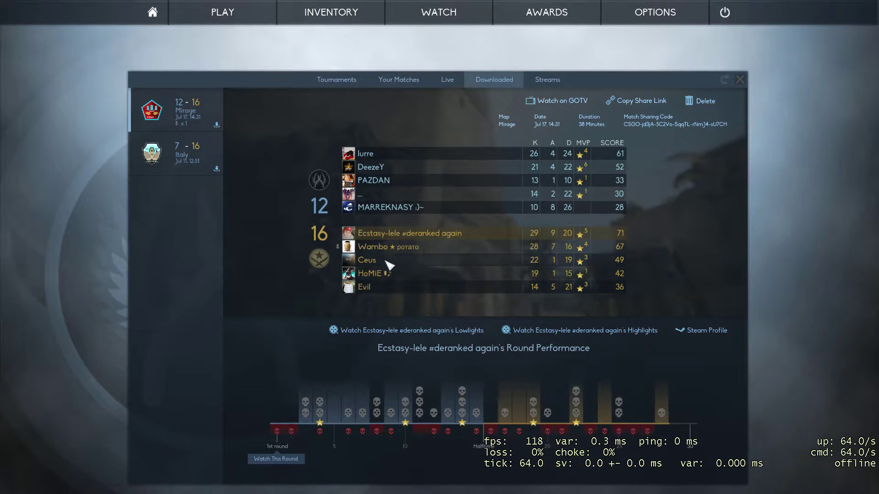
pyautogui.click(390, 248)
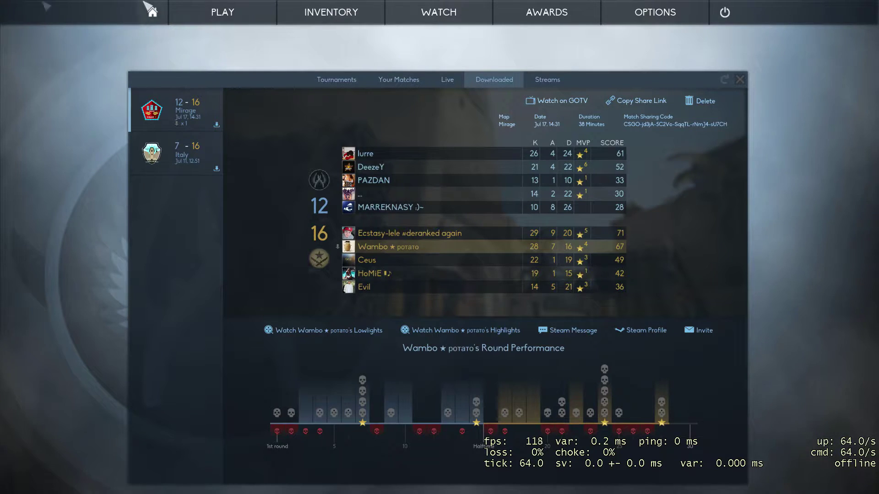
# - Play the demo with the console command playdemo Mirage_Nebby_Round27_awpAce
pyautogui.press('`')
pyautogui.write('playdemo ne')
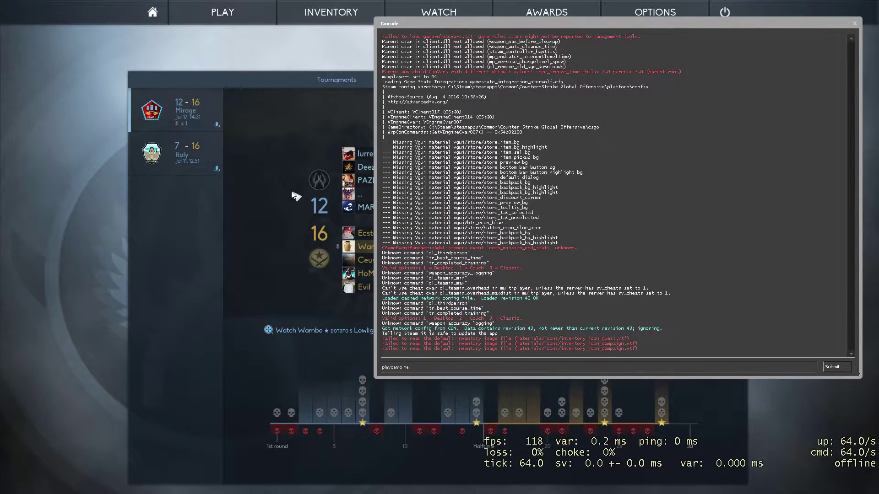
pyautogui.write('w_demo_mirage')
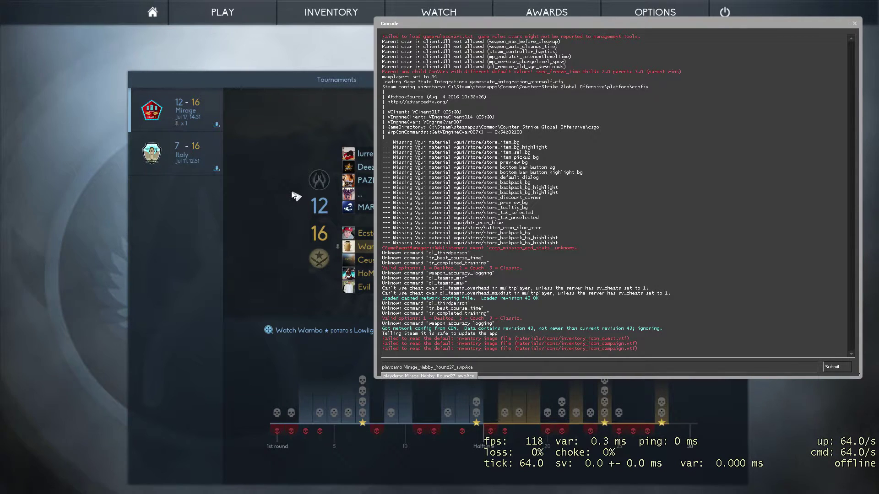
pyautogui.press('Return')
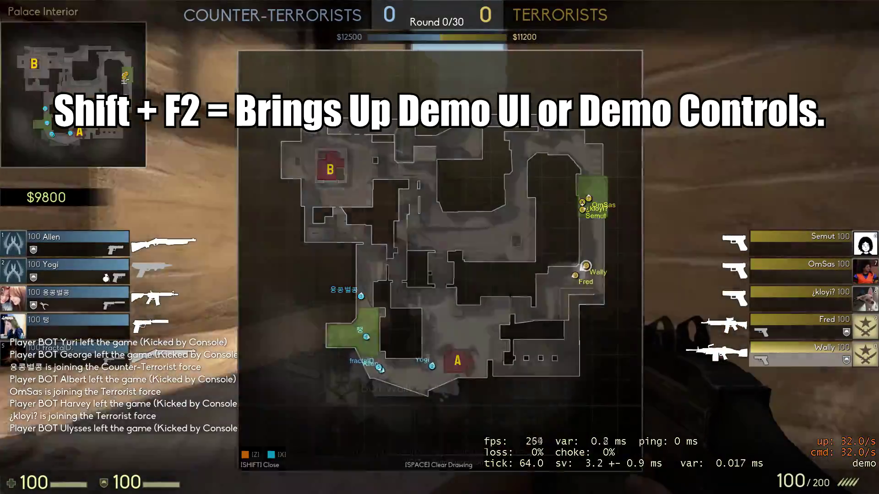
# - Show the demo playback controls, pause the demo and jump to about its midpoint in round 15
pyautogui.hotkey('shift', 'F2')
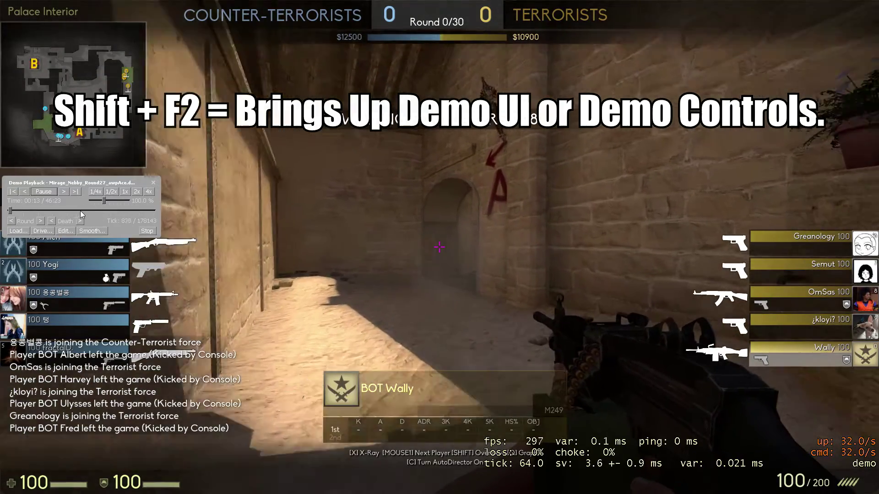
pyautogui.click(44, 192)
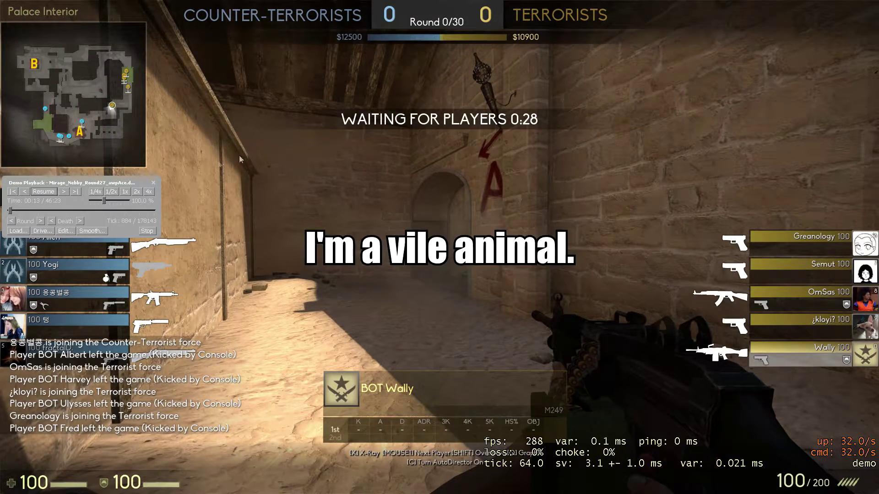
pyautogui.click(78, 211)
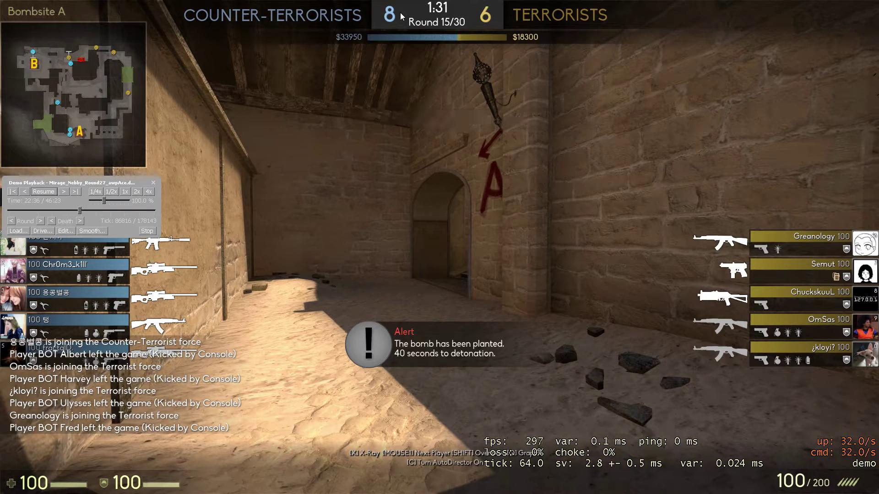
# - Advance the demo round by round to round 27 and close the playback controls
pyautogui.click(41, 221)
pyautogui.click(40, 221)
pyautogui.click(41, 221)
pyautogui.click(40, 221)
pyautogui.click(40, 222)
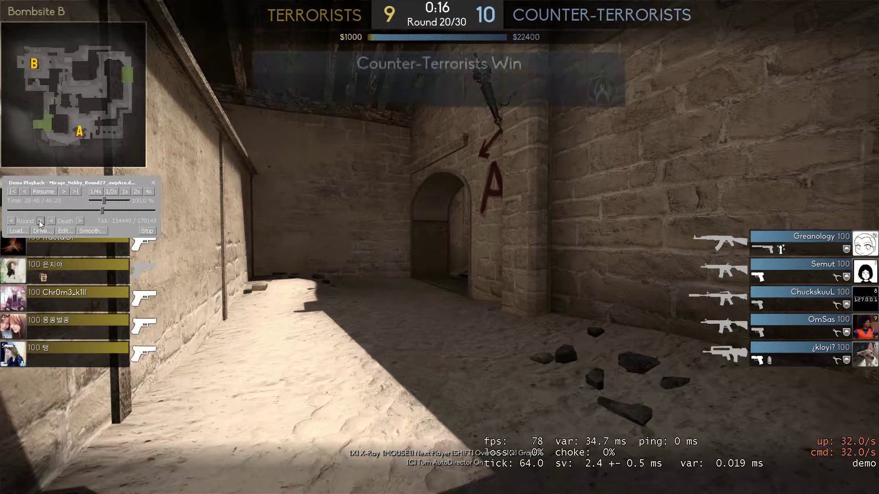
pyautogui.click(41, 221)
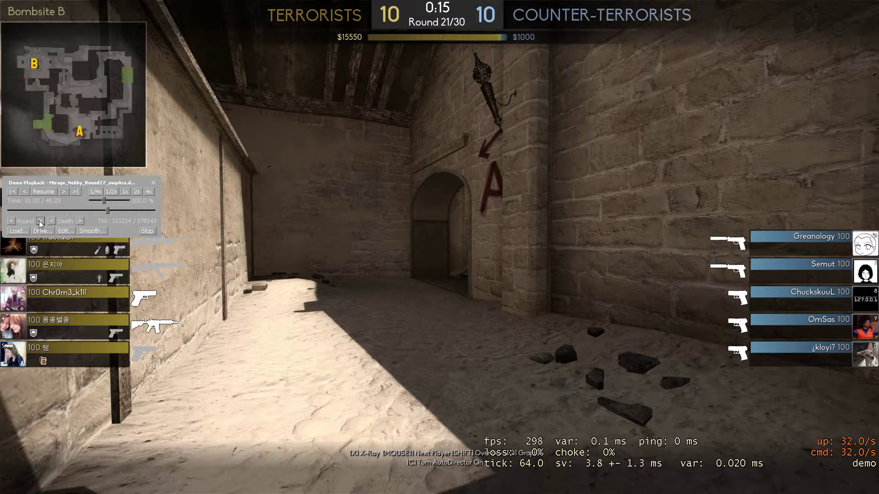
pyautogui.click(41, 221)
pyautogui.click(40, 221)
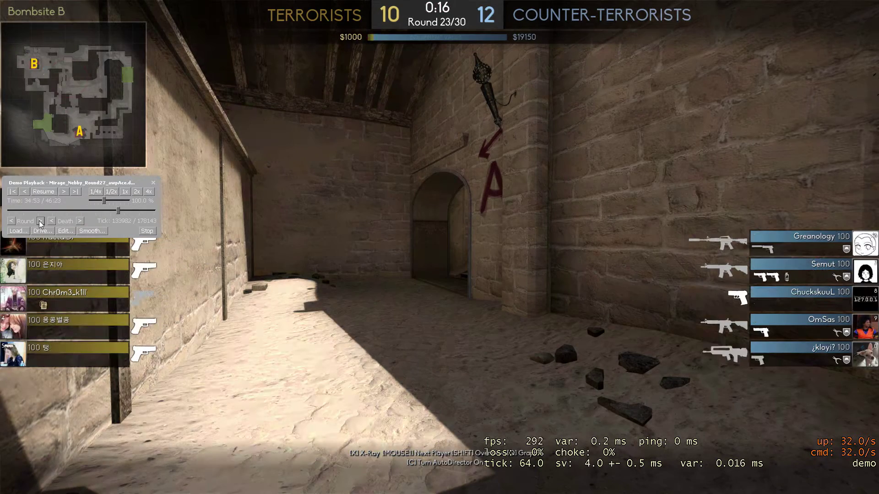
pyautogui.click(41, 221)
pyautogui.click(41, 221)
pyautogui.click(41, 221)
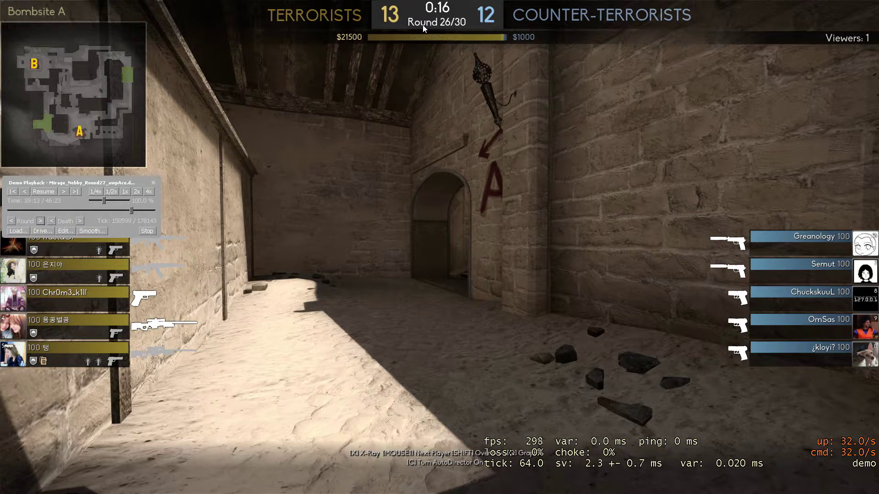
pyautogui.click(41, 221)
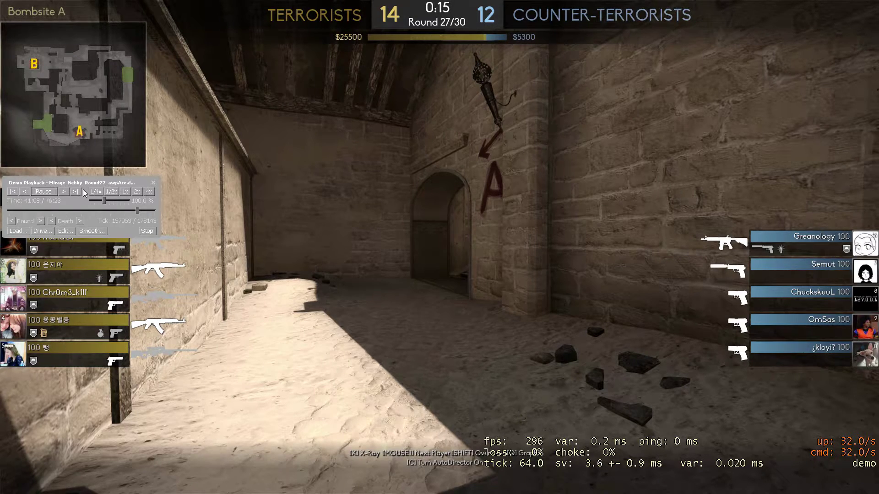
pyautogui.click(154, 183)
pyautogui.click(153, 182)
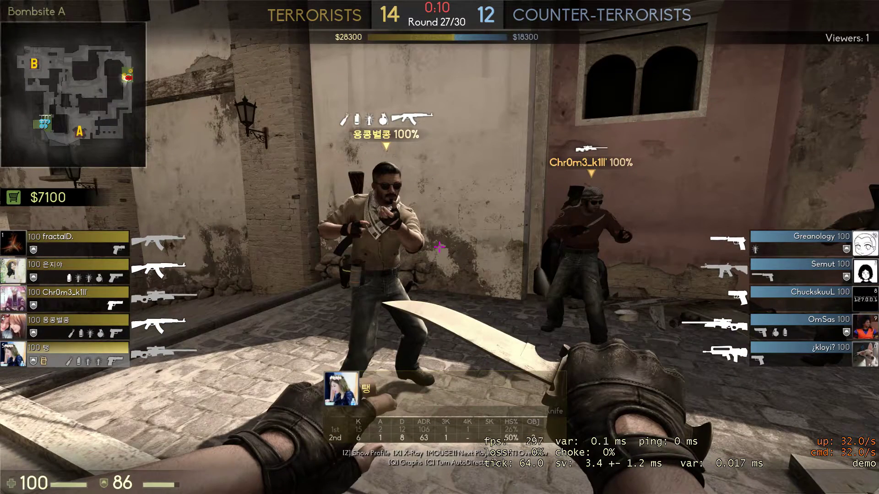
# - Try to bind the space key to pause_demoui with a console command
pyautogui.press('`')
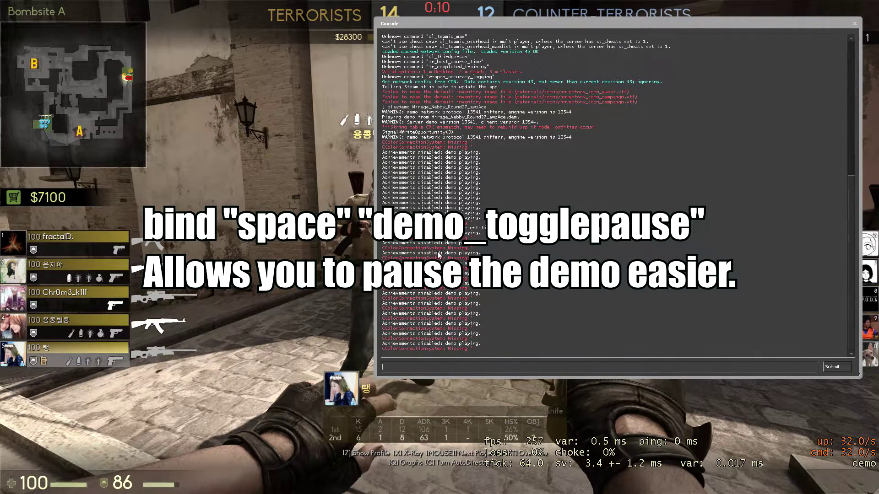
pyautogui.write('bind "space" "toggle_demoui')
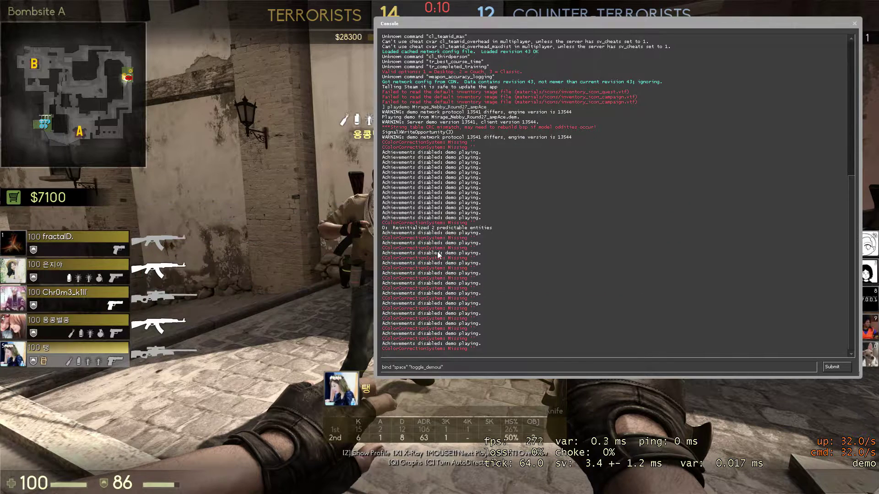
pyautogui.press('BackSpace')
pyautogui.press('BackSpace')
pyautogui.press('BackSpace')
pyautogui.press('BackSpace')
pyautogui.press('BackSpace')
pyautogui.press('BackSpace')
pyautogui.write('pause')
pyautogui.press('Return')
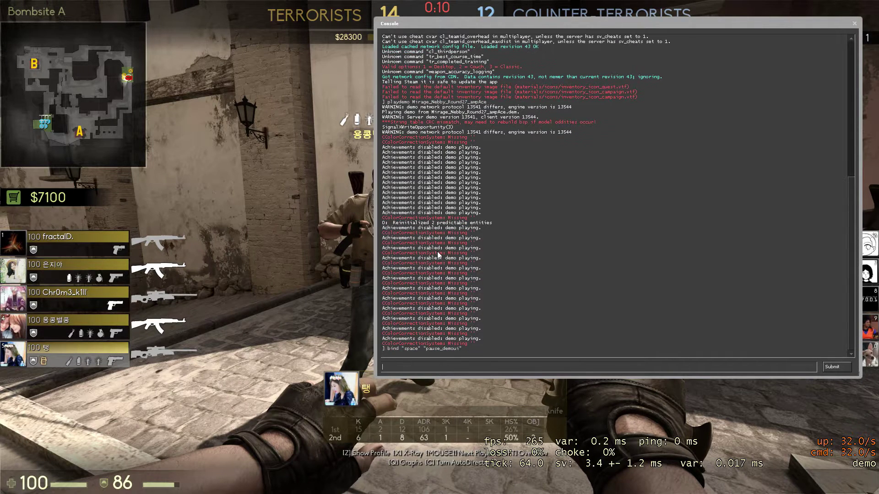
pyautogui.press('Escape')
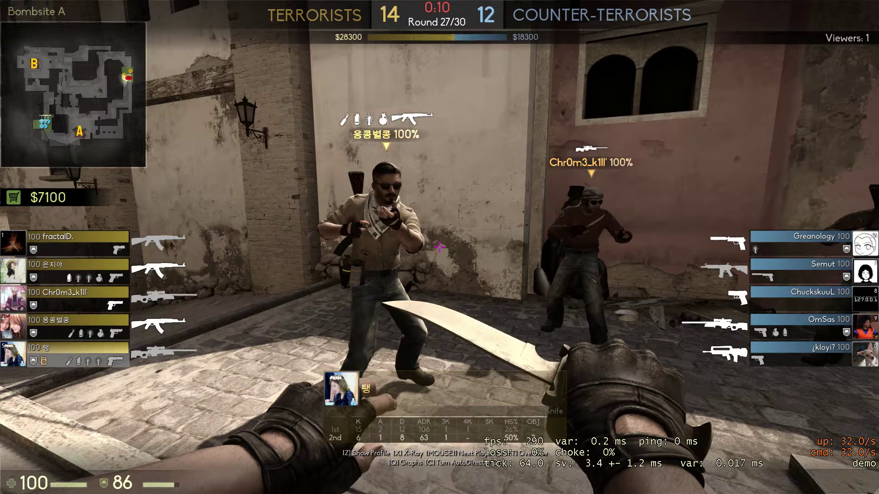
# - Bind the space key to demo_togglepause through the console
pyautogui.press('`')
pyautogui.write('bind "space" "demo_togglepause"')
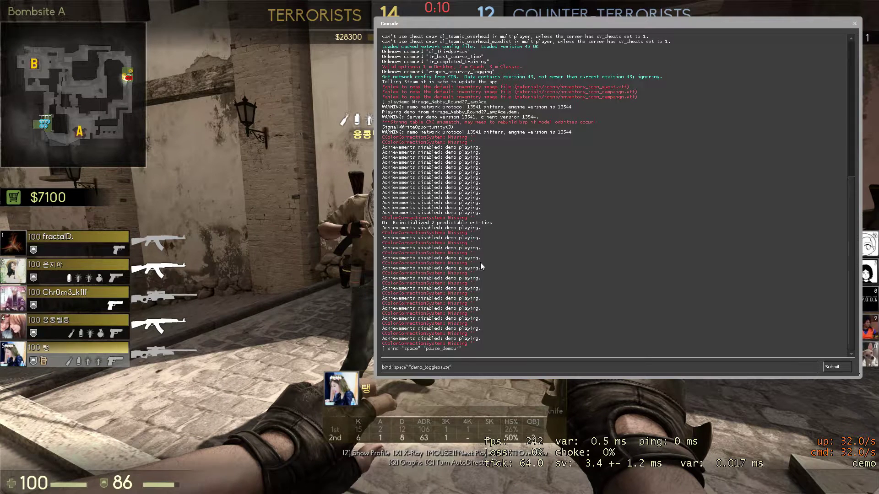
pyautogui.click(411, 367)
pyautogui.moveTo(458, 366); pyautogui.dragTo(367, 367)
pyautogui.press('Return')
pyautogui.press('`')
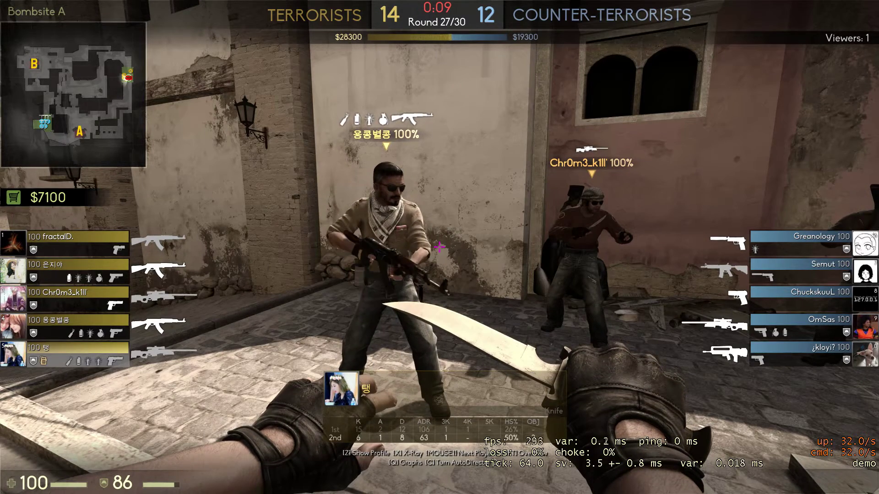
# - Enable cheats with sv_cheats 1 and widen the field of view with fov_cs_debug 100
pyautogui.press('`')
pyautogui.write('s')
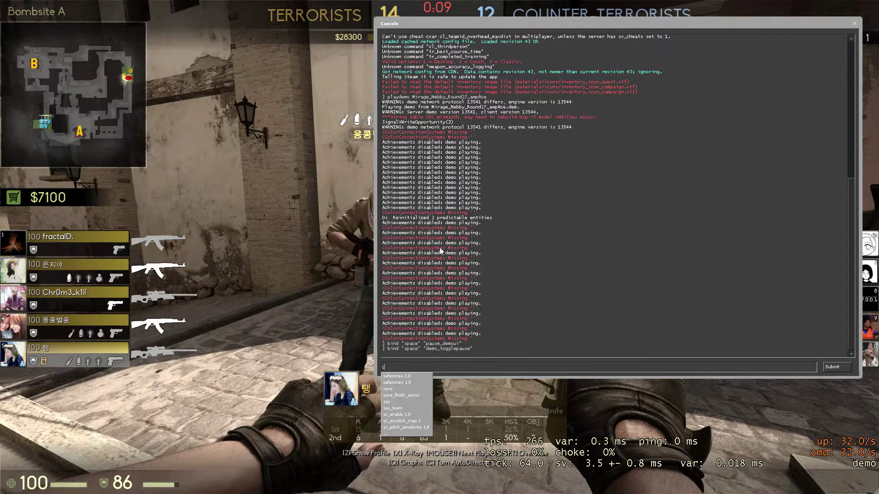
pyautogui.write('v_chjea')
pyautogui.press('BackSpace')
pyautogui.press('BackSpace')
pyautogui.press('BackSpace')
pyautogui.write('eats 1')
pyautogui.press('Return')
pyautogui.write('fov_cs_debug 100')
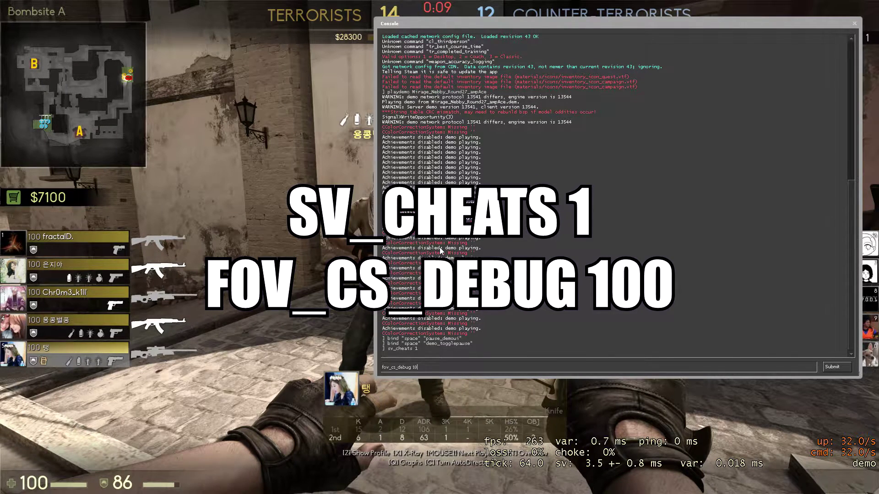
pyautogui.press('Return')
pyautogui.press('`')
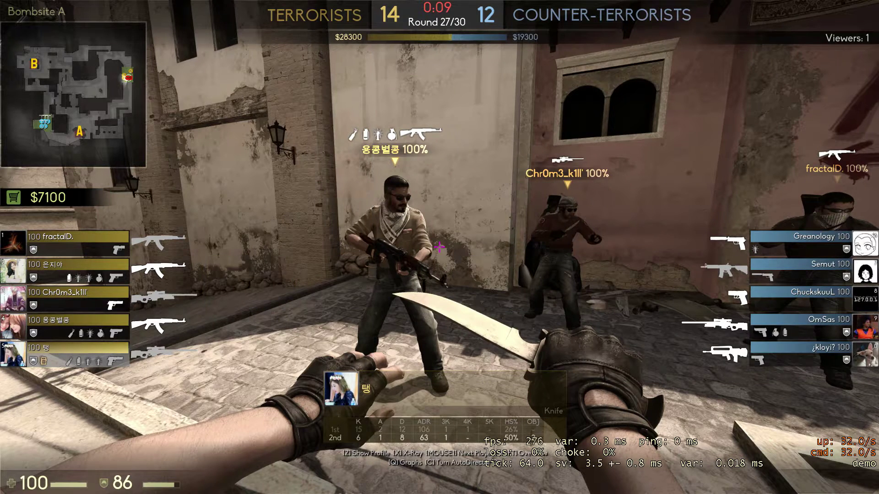
# - Reposition the viewmodel through the console with viewmodel_offset_x 2, viewmodel_offset_y 2 and viewmodel_offset_z -2
pyautogui.press('`')
pyautogui.write('viewmodel_fov')
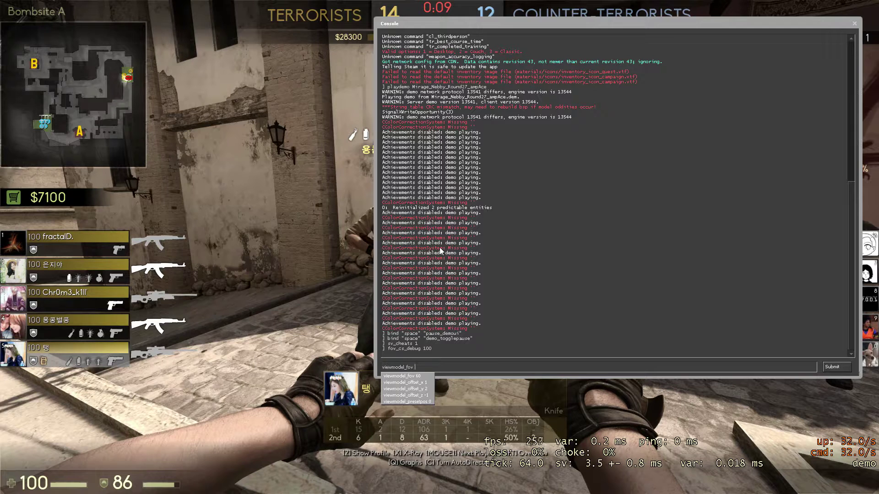
pyautogui.press('Down')
pyautogui.write('2')
pyautogui.press('Return')
pyautogui.press('Up')
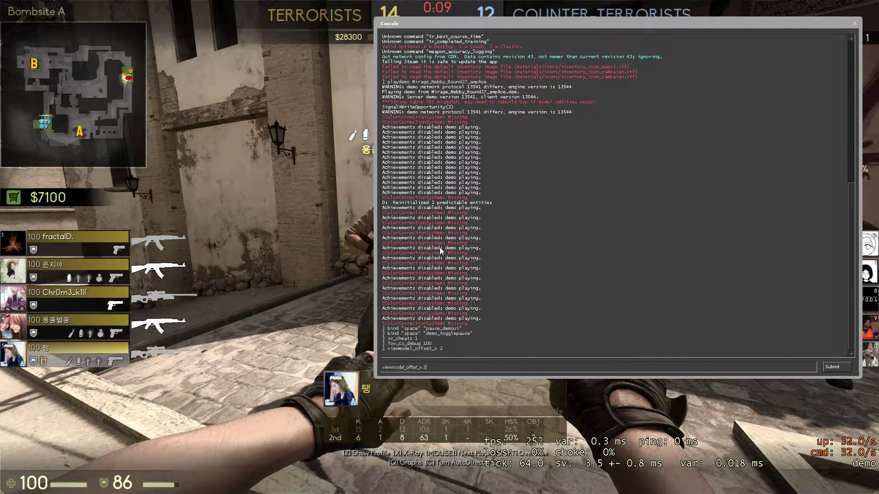
pyautogui.write('y')
pyautogui.press('Return')
pyautogui.press('Up')
pyautogui.press('BackSpace')
pyautogui.press('BackSpace')
pyautogui.press('BackSpace')
pyautogui.write('z -2')
pyautogui.press('Return')
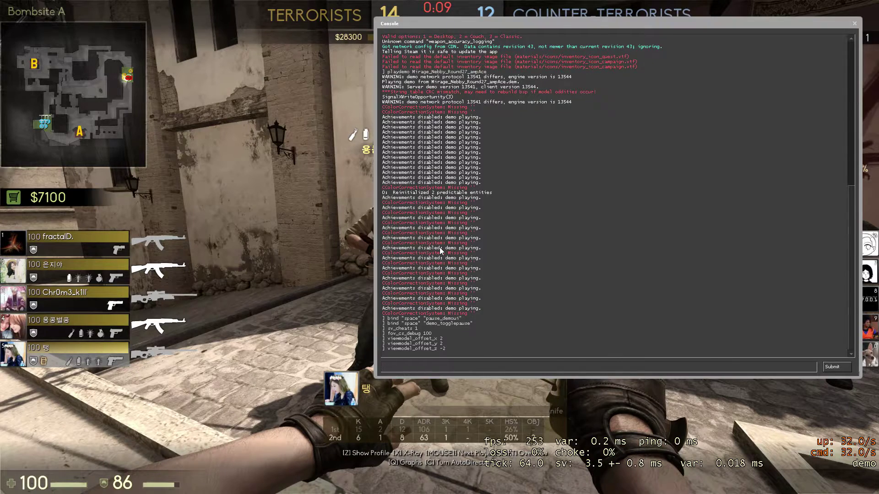
pyautogui.press('`')
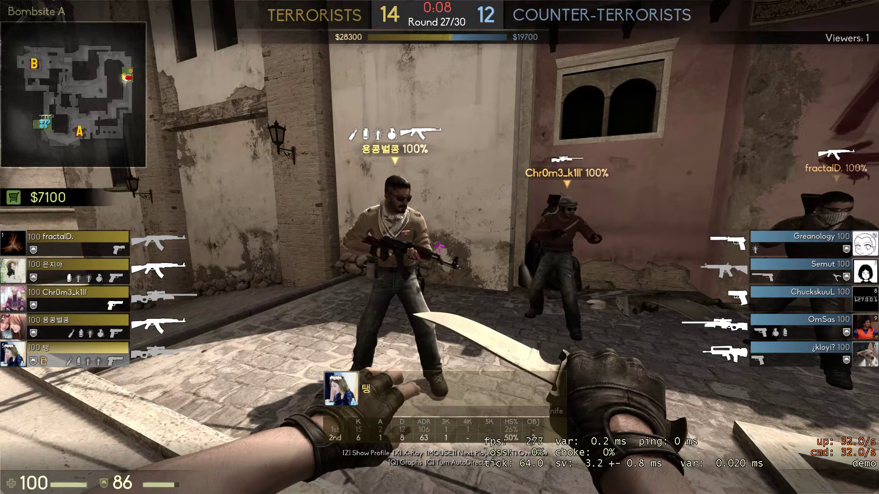
# - Unlock the hidden console variables with the command mirv_cvar_unhide_all
pyautogui.press('`')
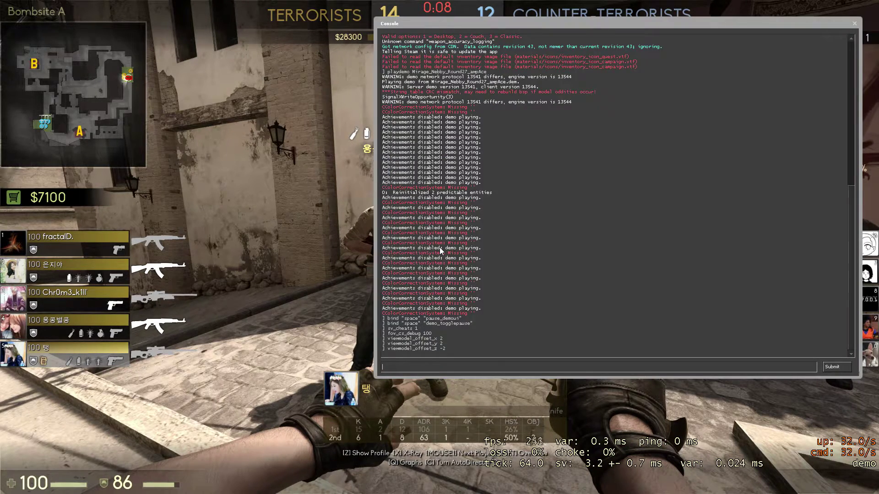
pyautogui.write('mirv_')
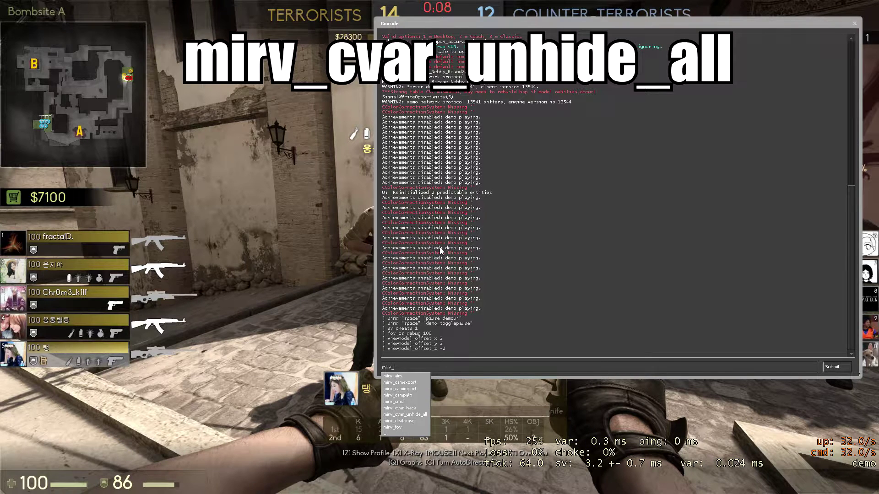
pyautogui.write('cvar_unhide_all')
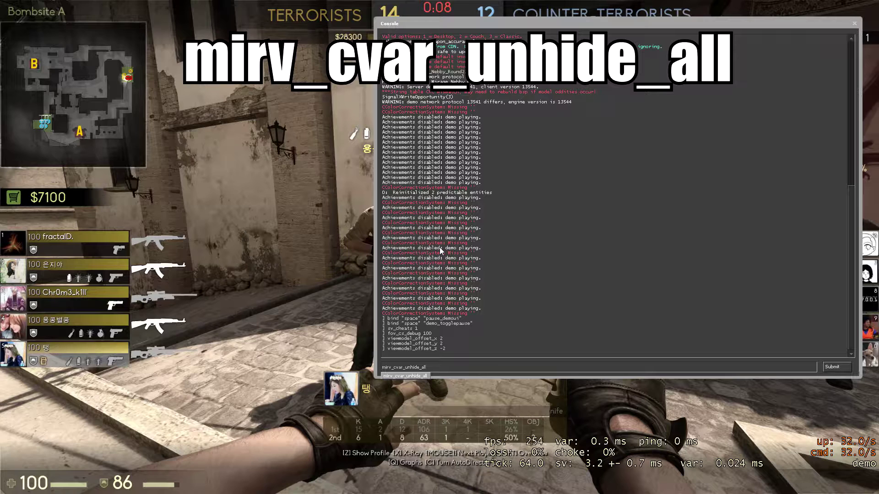
pyautogui.press('Return')
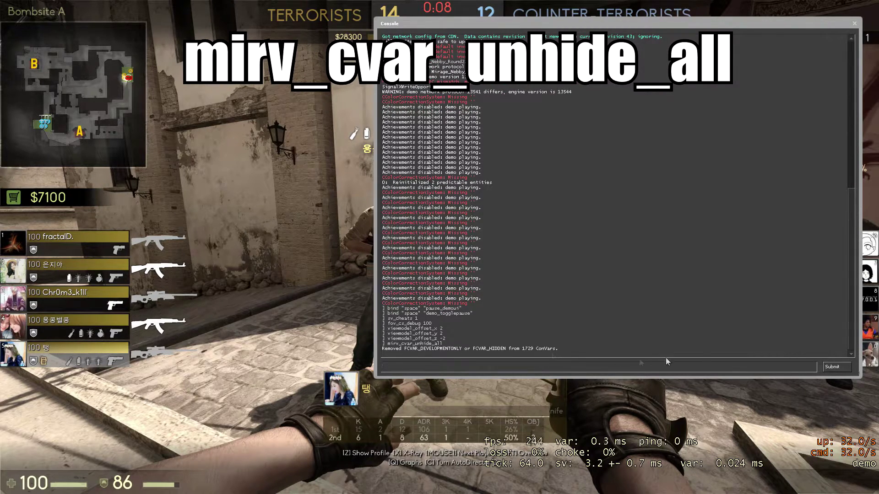
# - Turn off the vignette with mat_vignette_enable 0 and the bloom with mat_disable_bloom 1
pyautogui.write('mat')
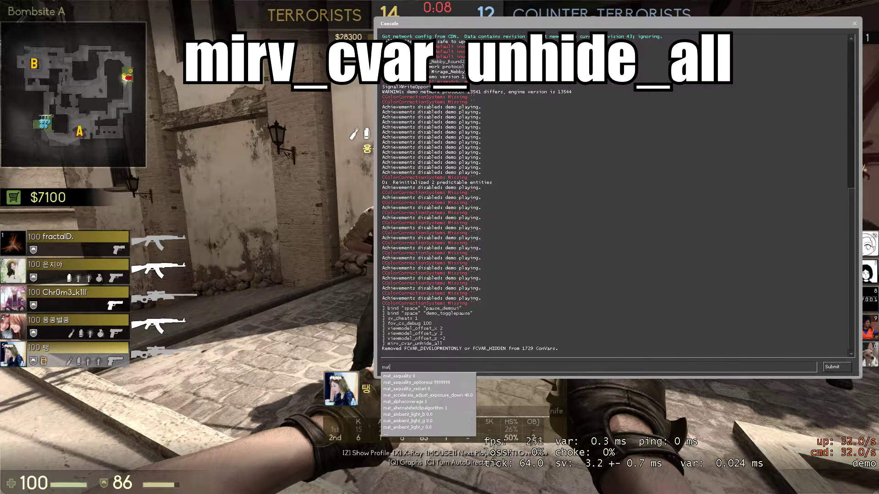
pyautogui.write('_vignette_enable 0')
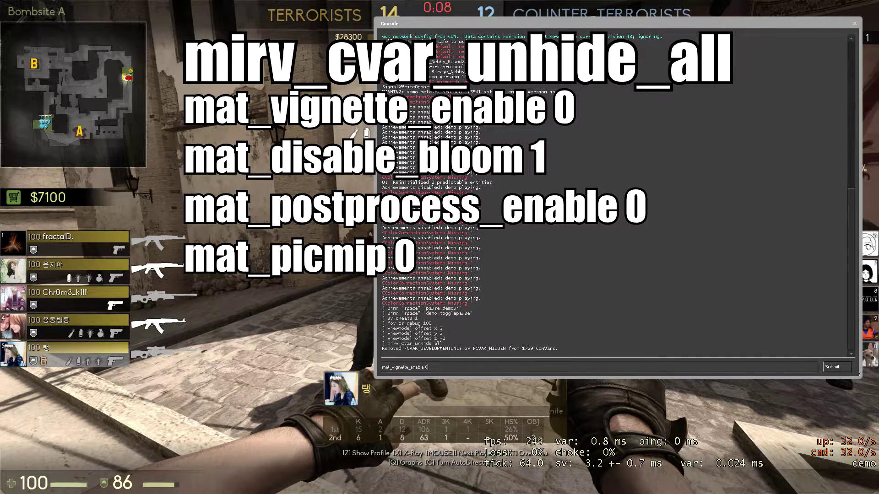
pyautogui.press('Return')
pyautogui.write('mat_for')
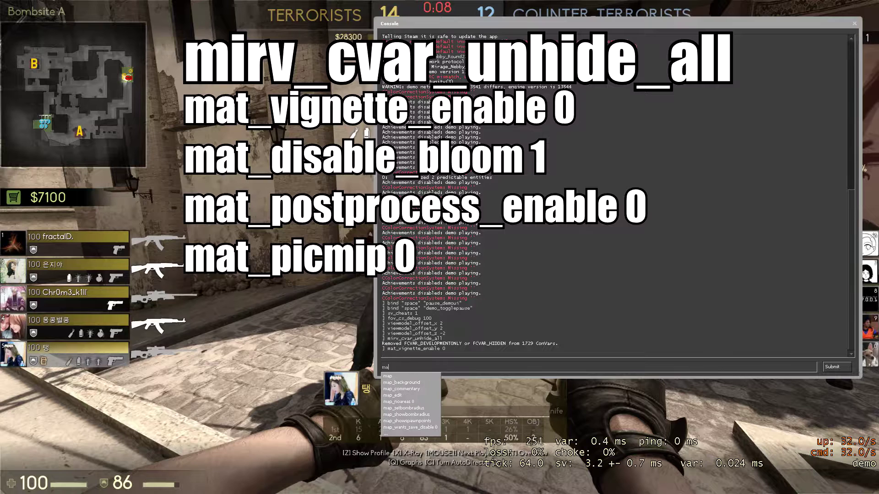
pyautogui.press('BackSpace')
pyautogui.press('BackSpace')
pyautogui.press('BackSpace')
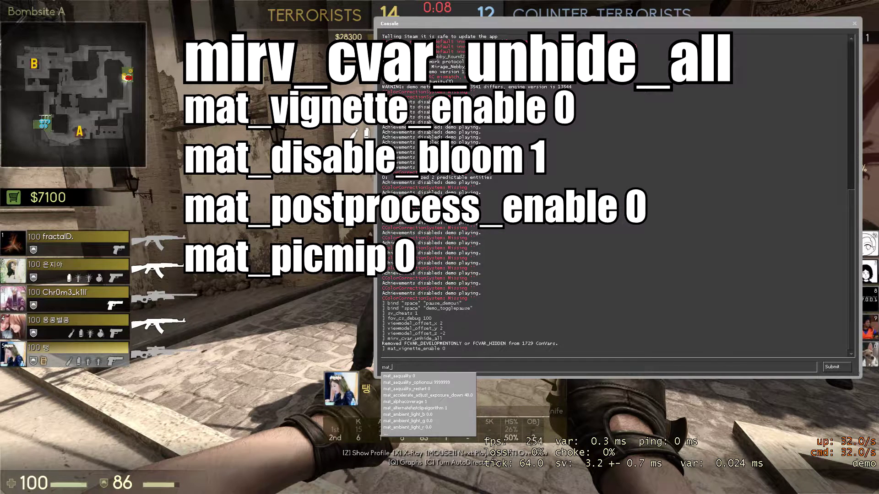
pyautogui.write('disable_bloom 1')
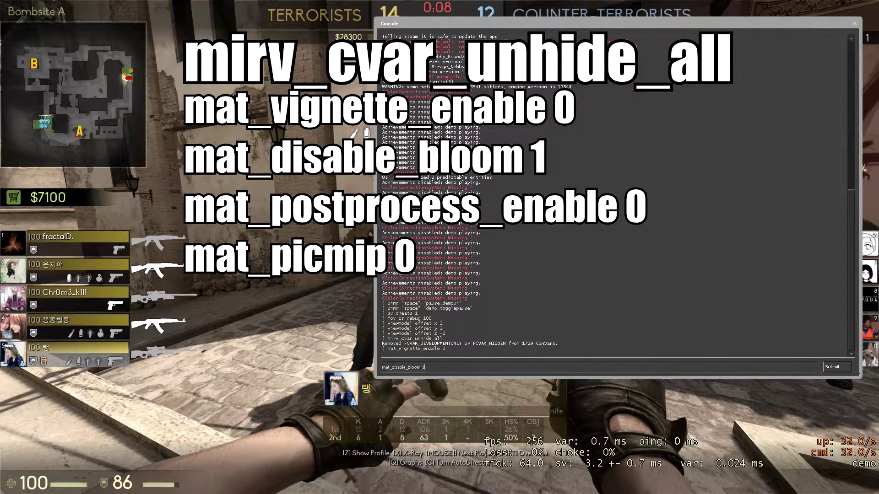
pyautogui.press('Return')
# - Turn off post-processing with mat_postprocess_enable 0 and set the texture detail with mat_picmip 0
pyautogui.write('mat')
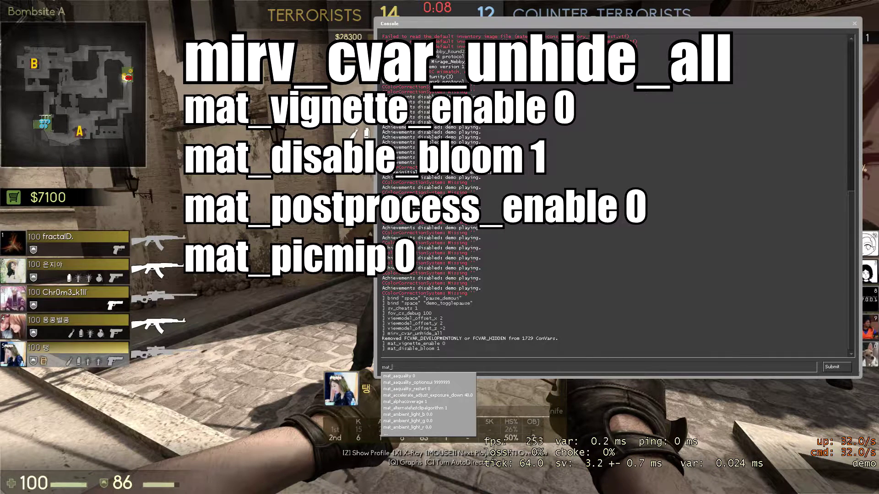
pyautogui.write('_for')
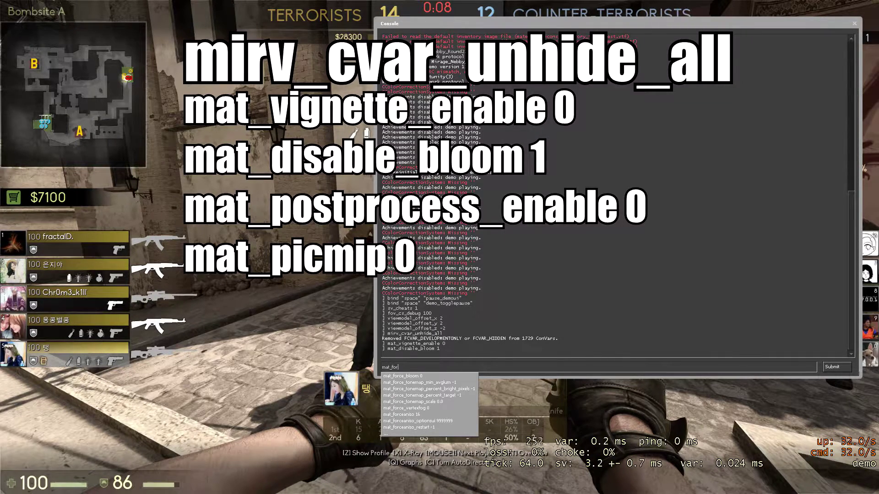
pyautogui.press('BackSpace')
pyautogui.press('BackSpace')
pyautogui.write('postprocess_enable 0')
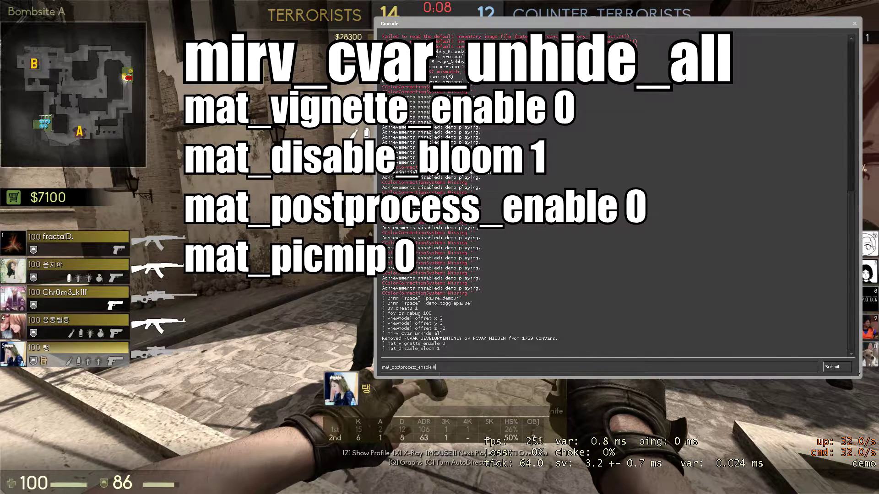
pyautogui.press('Return')
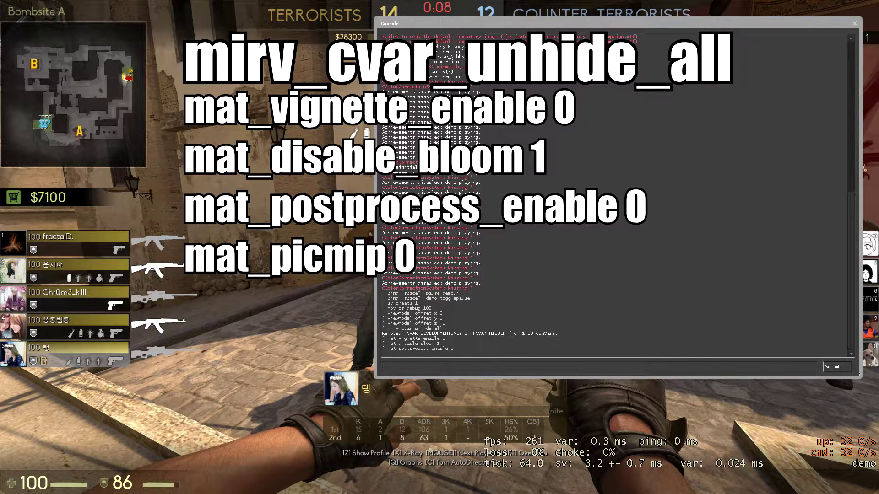
pyautogui.write('mat_p')
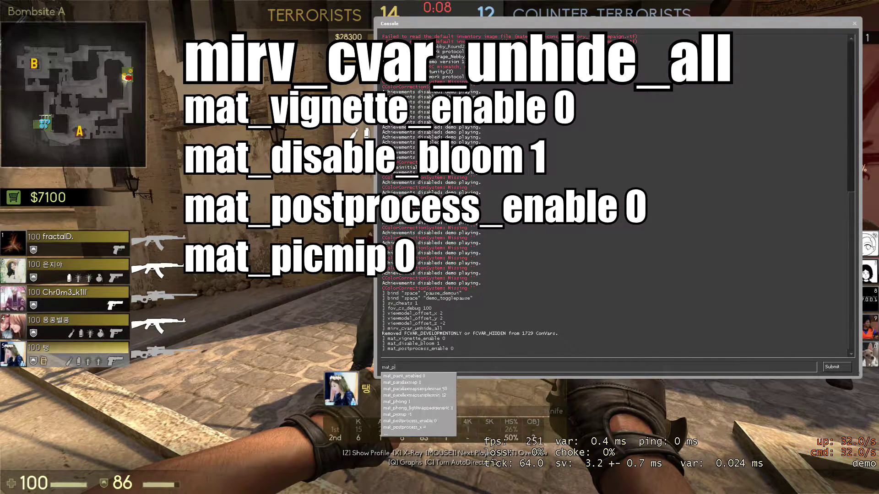
pyautogui.write('icmip 0')
pyautogui.press('Return')
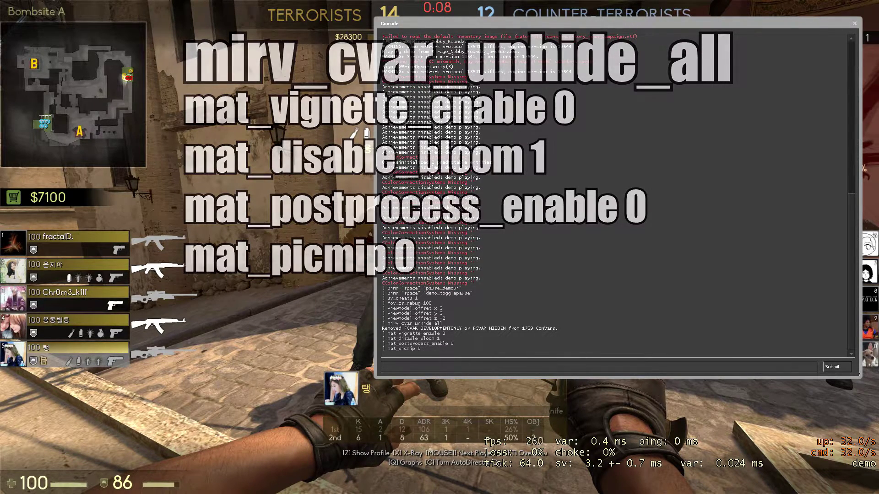
# - Try texture detail mat_picmip 4 for comparison and restore mat_picmip 0
pyautogui.press('Up')
pyautogui.press('BackSpace')
pyautogui.write('4')
pyautogui.press('Return')
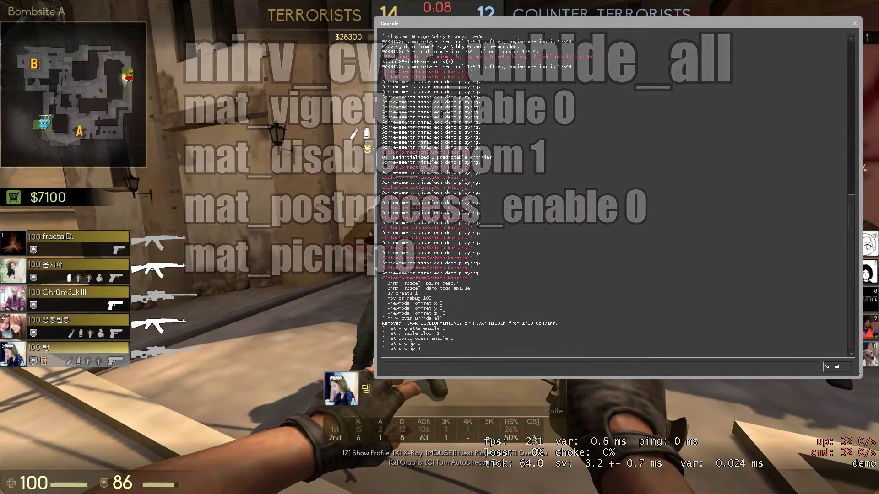
pyautogui.press('Up')
pyautogui.press('BackSpace')
pyautogui.write('0')
pyautogui.press('Return')
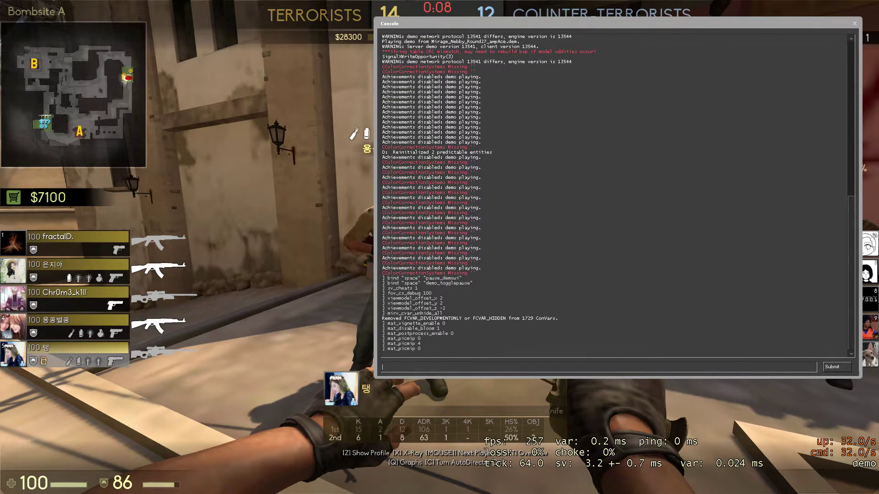
# - Set the demo's time scale with host_timescale 0 and the sound time scale with mirv_snd_timescale 1
pyautogui.write('host')
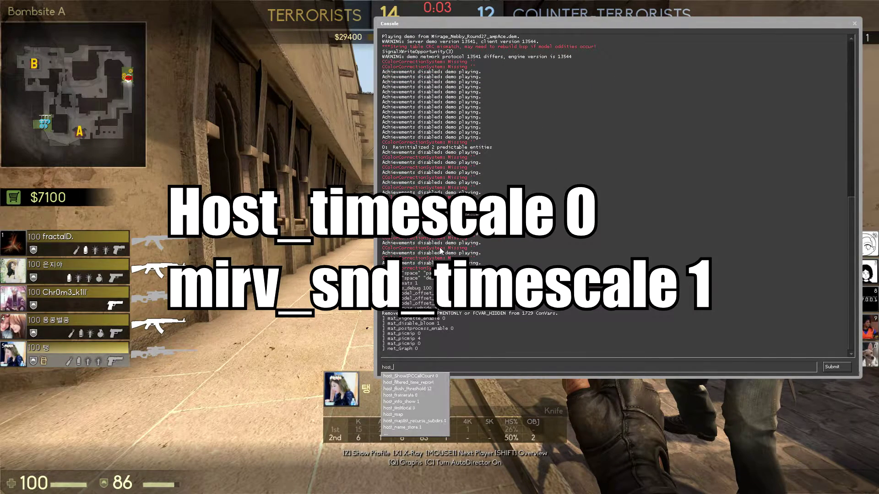
pyautogui.write('_timescale 0')
pyautogui.press('Return')
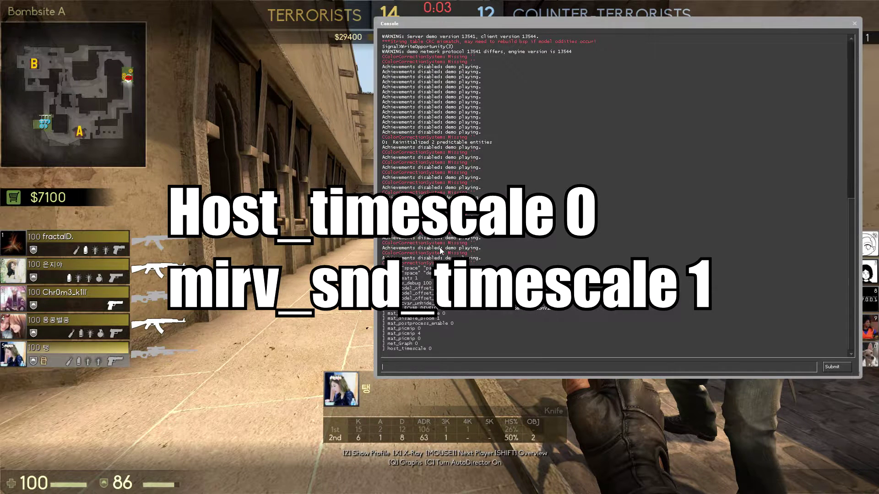
pyautogui.write('mirv_snd_timescale ')
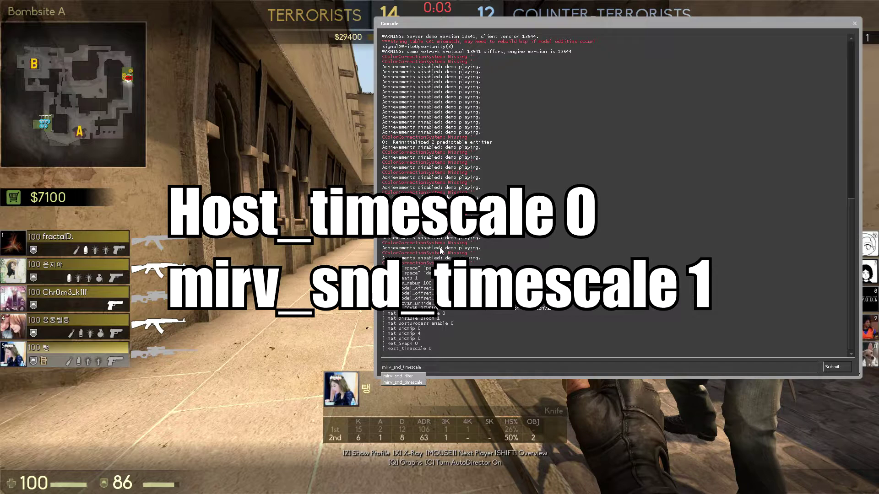
pyautogui.write('1')
pyautogui.press('Return')
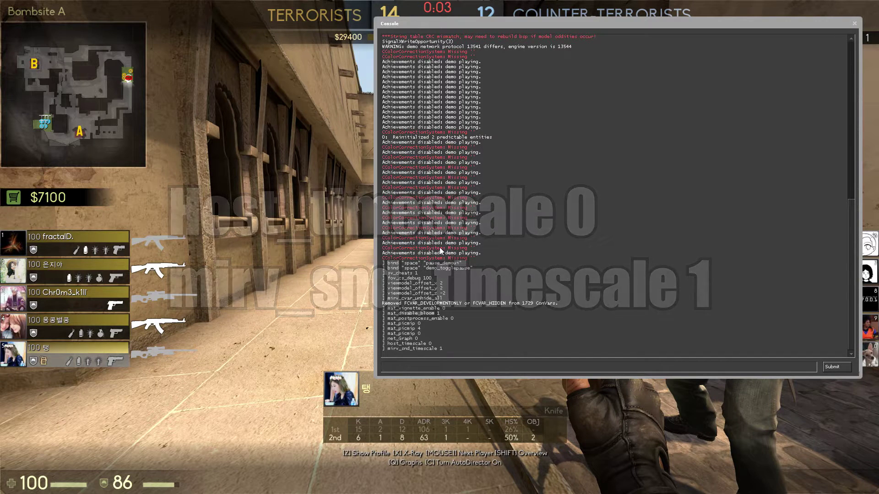
# - Enable kill event debug output with mirv_deathmsg debug 1 and return to the demo
pyautogui.write('mirv_deathms')
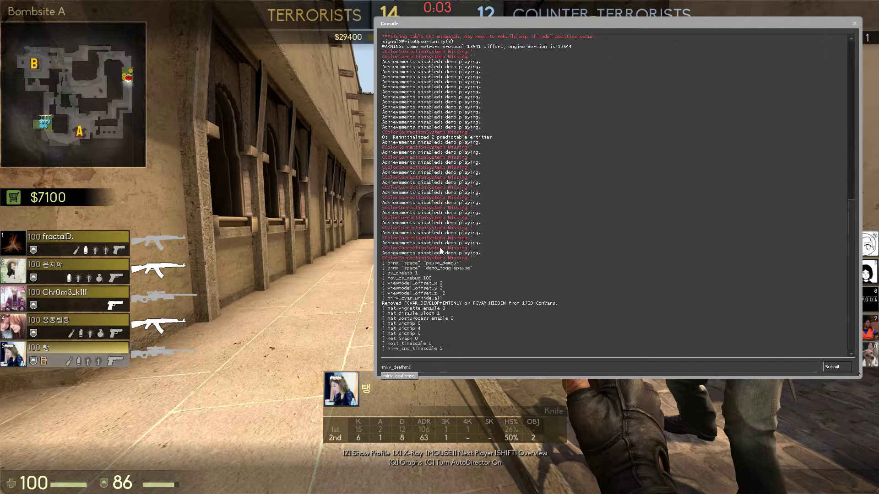
pyautogui.write('g debug 1')
pyautogui.press('Return')
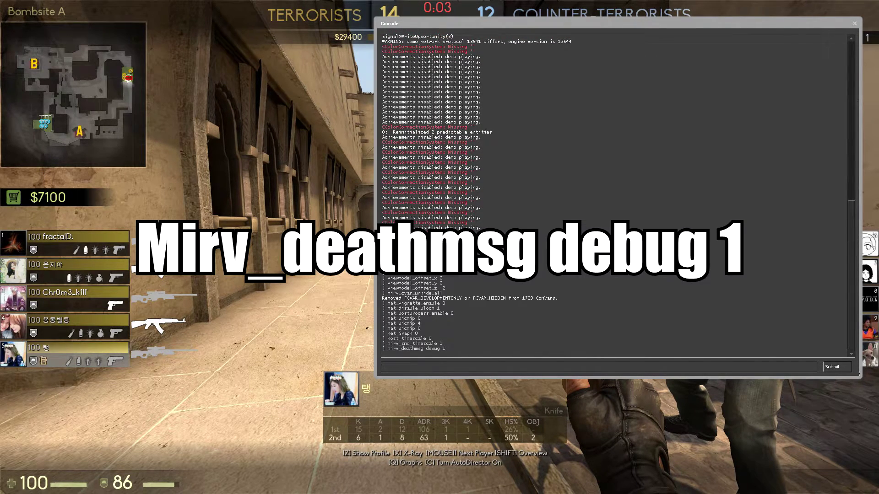
pyautogui.moveTo(452, 347); pyautogui.dragTo(452, 356)
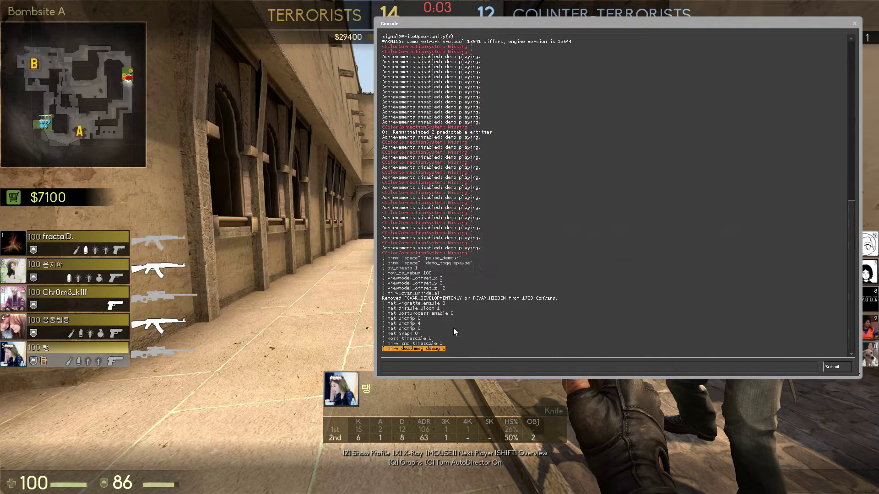
pyautogui.press('`')
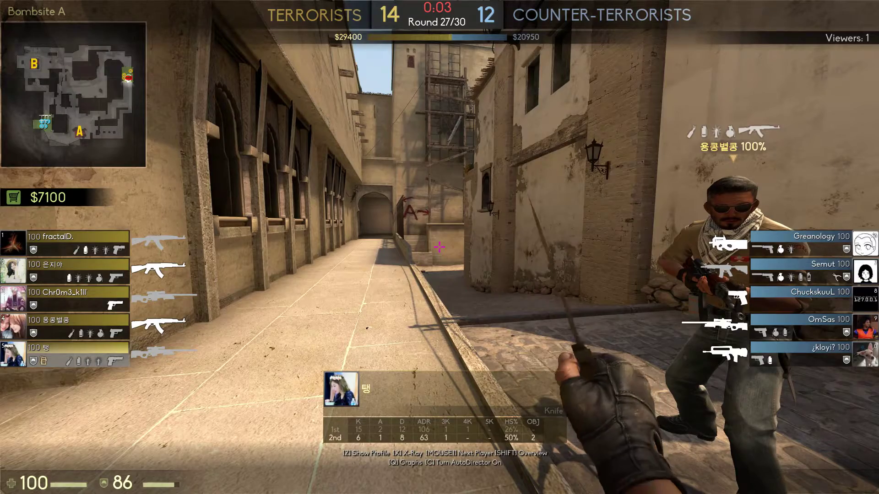
# - Reopen the console in a smaller size clear of the kill feed and highlight the attacker and victim IDs of the kill
pyautogui.press('`')
pyautogui.moveTo(862, 378); pyautogui.dragTo(724, 266)
pyautogui.moveTo(549, 23); pyautogui.dragTo(206, 55)
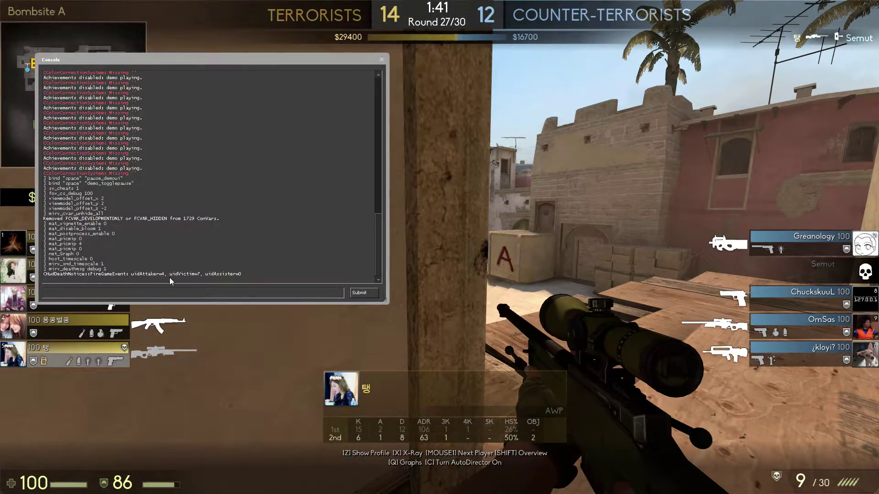
pyautogui.moveTo(164, 274)
pyautogui.mouseDown()
pyautogui.moveTo(135, 270)
pyautogui.moveTo(158, 282)
pyautogui.mouseUp()
# - Block kill messages from everyone except player ID 4 with mirv_deathmsg block !4 *
pyautogui.write('mirv_')
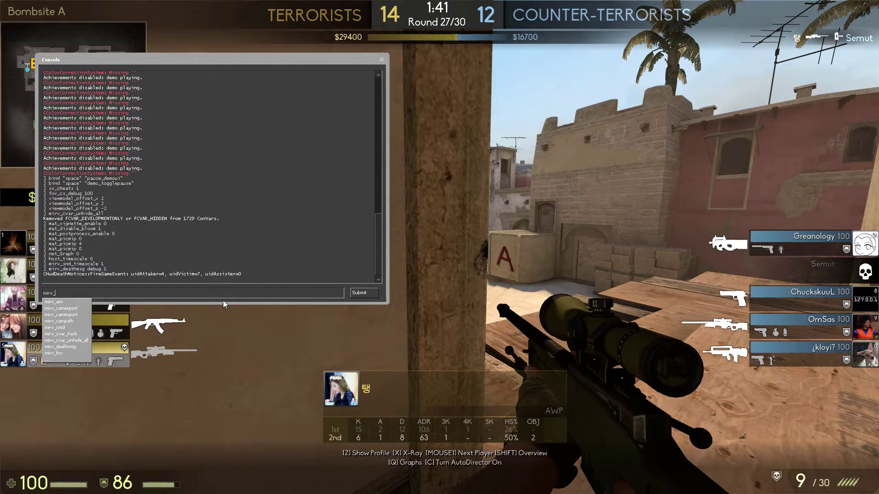
pyautogui.write('death')
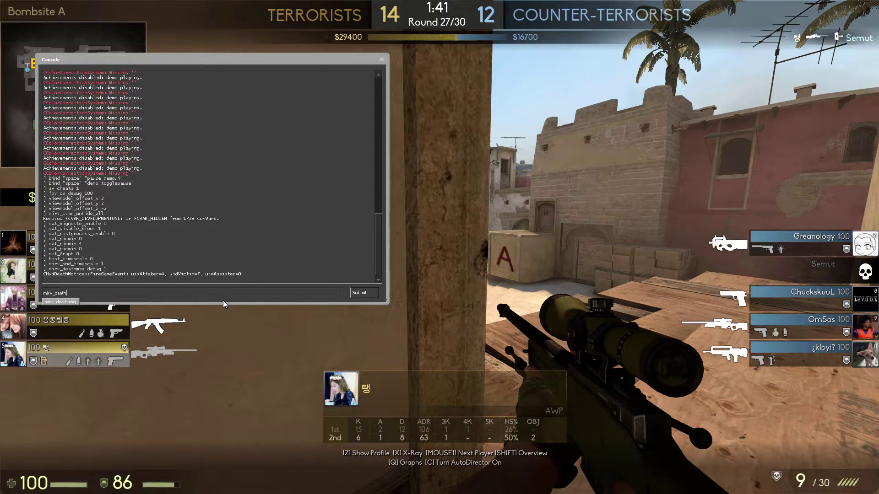
pyautogui.write('msg block !')
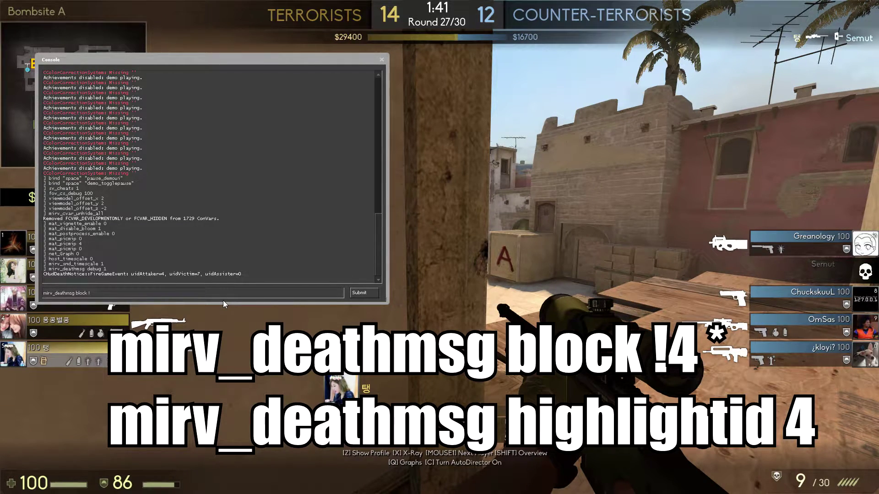
pyautogui.write('4 *')
pyautogui.press('Return')
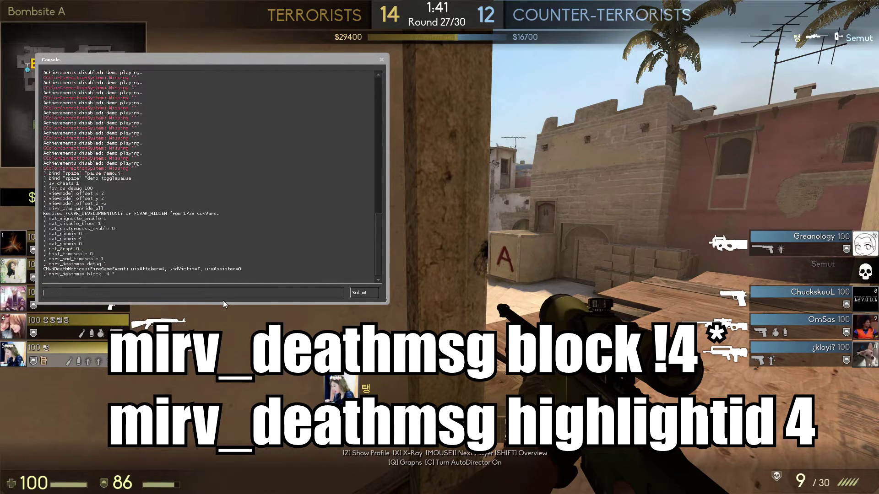
# - Highlight the kills of player ID 4 with mirv_deathmsg highlightid 4
pyautogui.write('mirv_highlightid')
pyautogui.press('BackSpace')
pyautogui.press('BackSpace')
pyautogui.press('BackSpace')
pyautogui.press('BackSpace')
pyautogui.press('BackSpace')
pyautogui.press('BackSpace')
pyautogui.press('BackSpace')
pyautogui.press('BackSpace')
pyautogui.press('BackSpace')
pyautogui.press('BackSpace')
pyautogui.press('BackSpace')
pyautogui.write('deathmsg highlightid ')
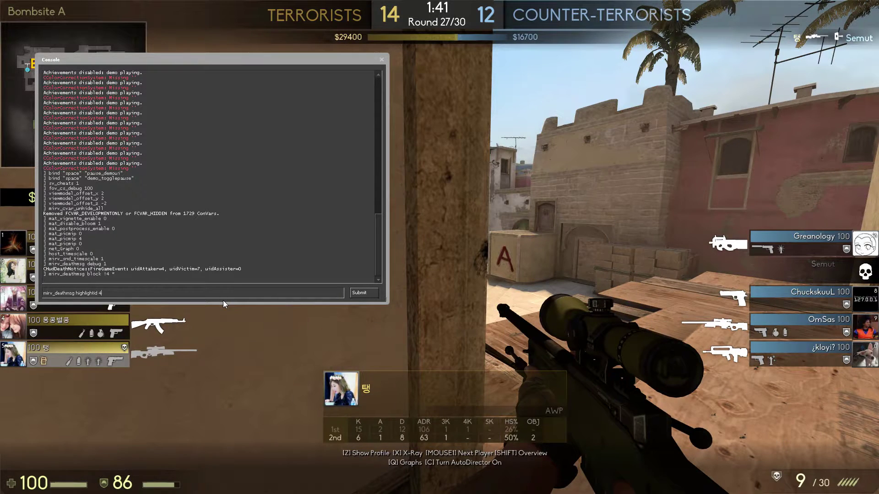
pyautogui.write('4')
pyautogui.press('Return')
pyautogui.write('mirv')
pyautogui.press('BackSpace')
pyautogui.press('BackSpace')
pyautogui.press('BackSpace')
pyautogui.press('BackSpace')
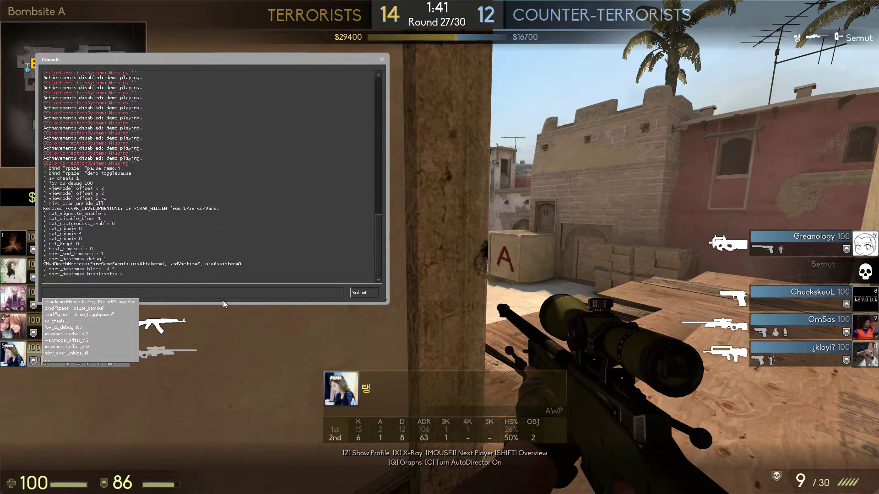
# - Close the console, rewind the demo to the start of round 27 with the playback controls and resume playback
pyautogui.press('`')
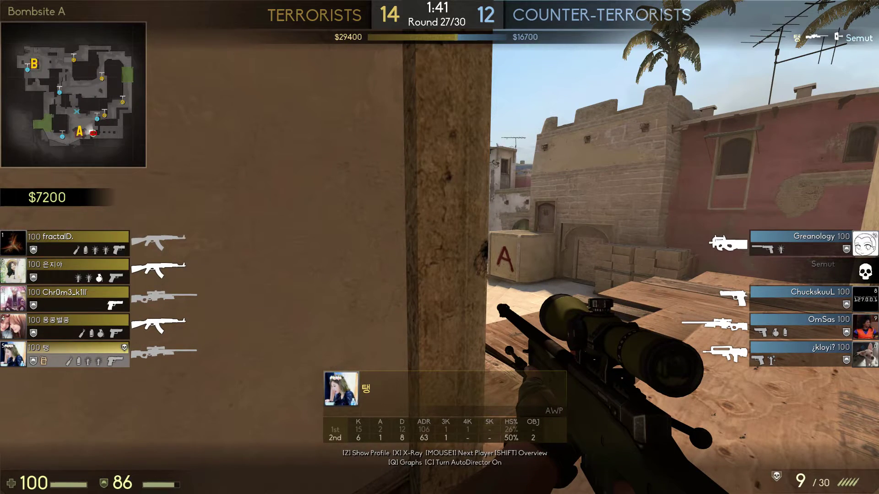
pyautogui.hotkey('shift', 'F2')
pyautogui.click(13, 222)
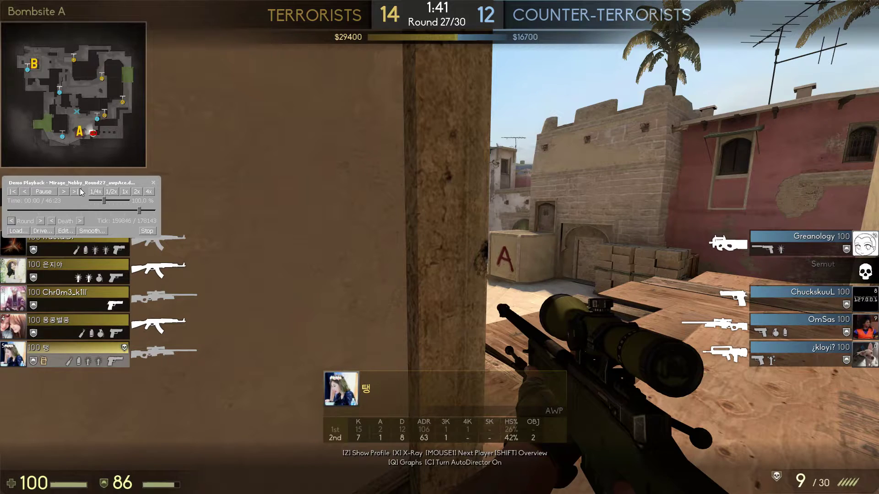
pyautogui.click(47, 195)
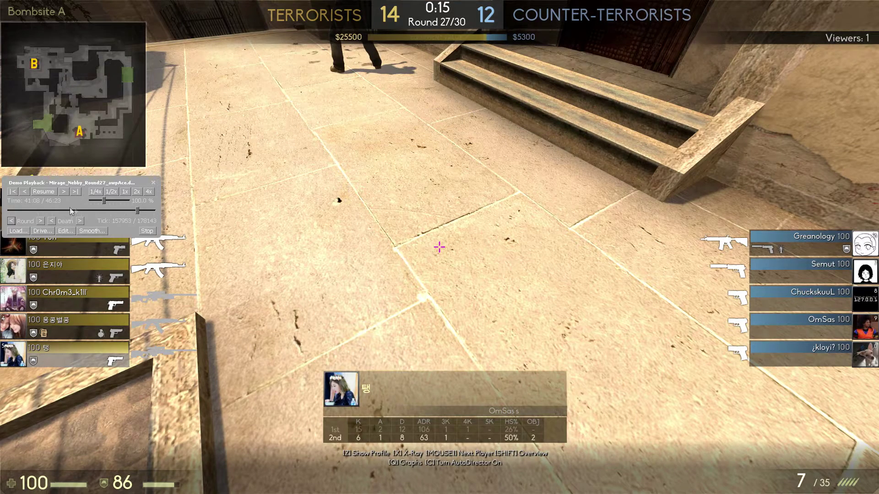
pyautogui.click(46, 194)
pyautogui.hotkey('shift', 'F2')
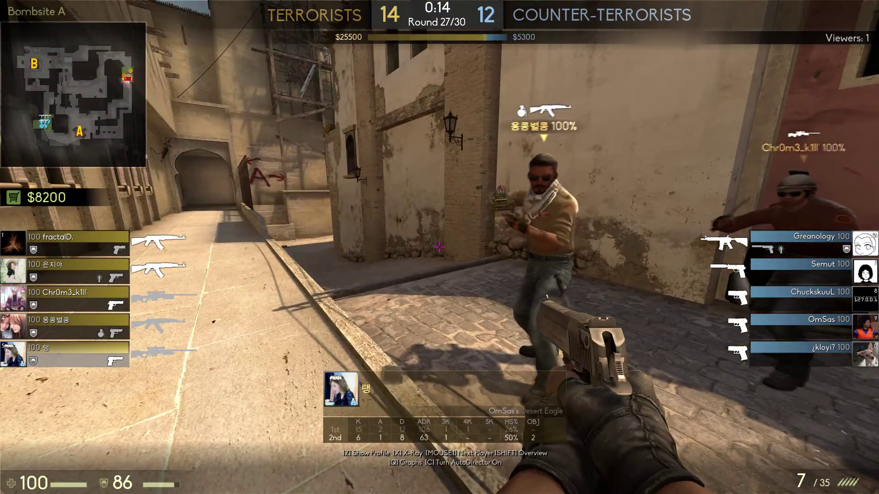
# - Hide the HUD except for the kill notices with cl_draw_only_deathnotices 1 and view the game without the console
pyautogui.press('`')
pyautogui.write('cl_draw_only_deathnotices')
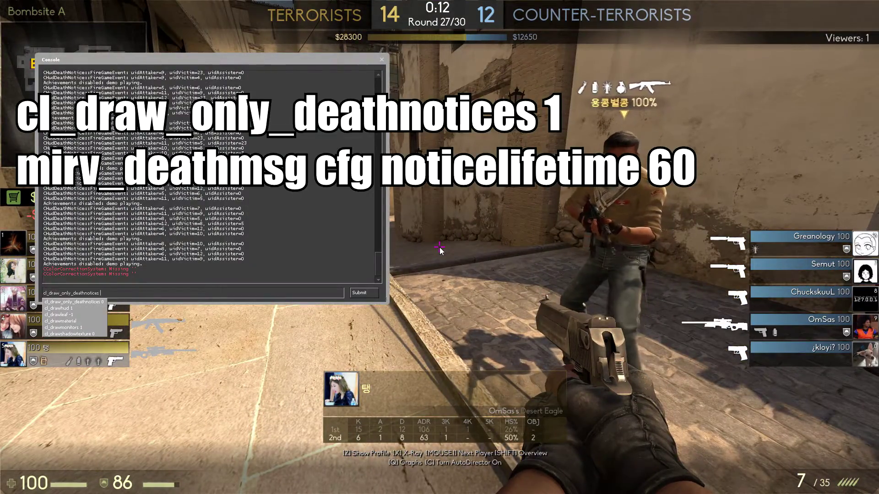
pyautogui.write(' 1')
pyautogui.press('Return')
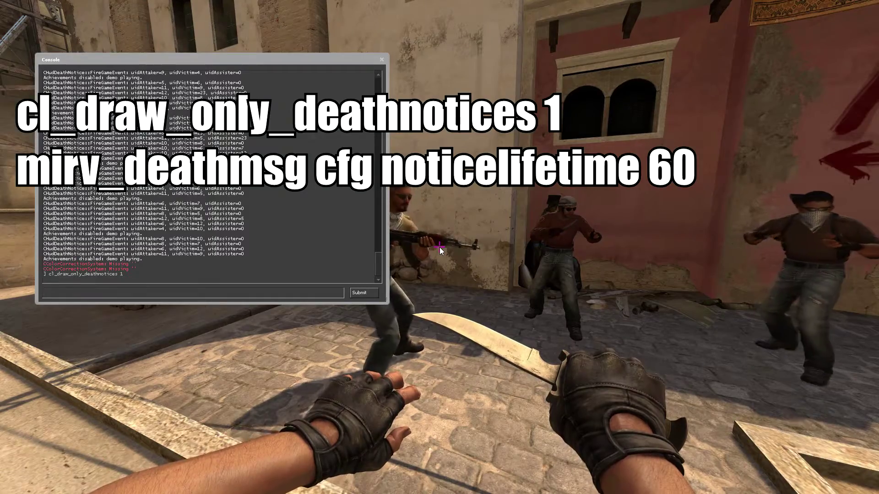
pyautogui.press('`')
pyautogui.press('`')
pyautogui.press('`')
pyautogui.press('`')
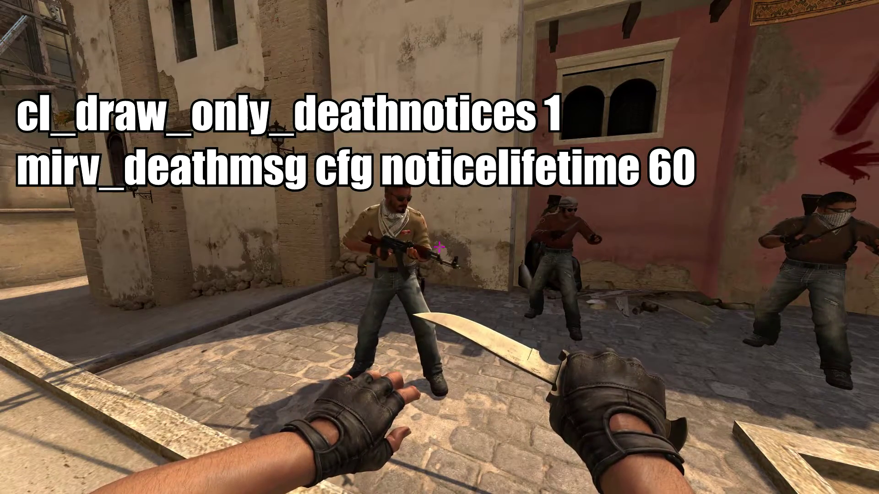
# - Try to hide the crosshair with cl_crosshair 0
pyautogui.write('cl')
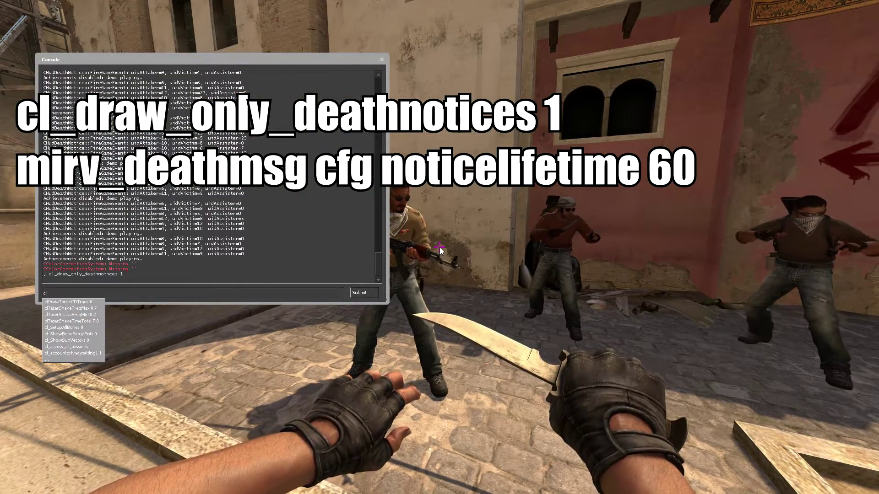
pyautogui.write('_crosshair 0')
pyautogui.press('Return')
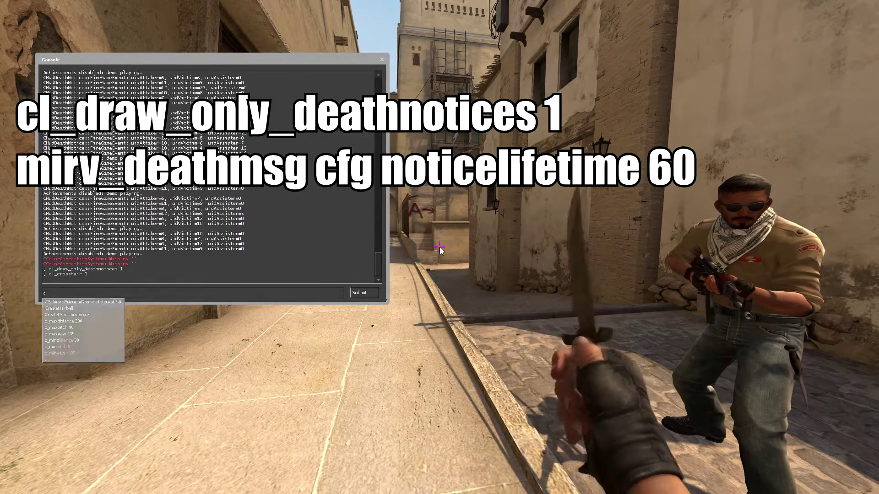
pyautogui.write('crosshair 0')
pyautogui.press('Return')
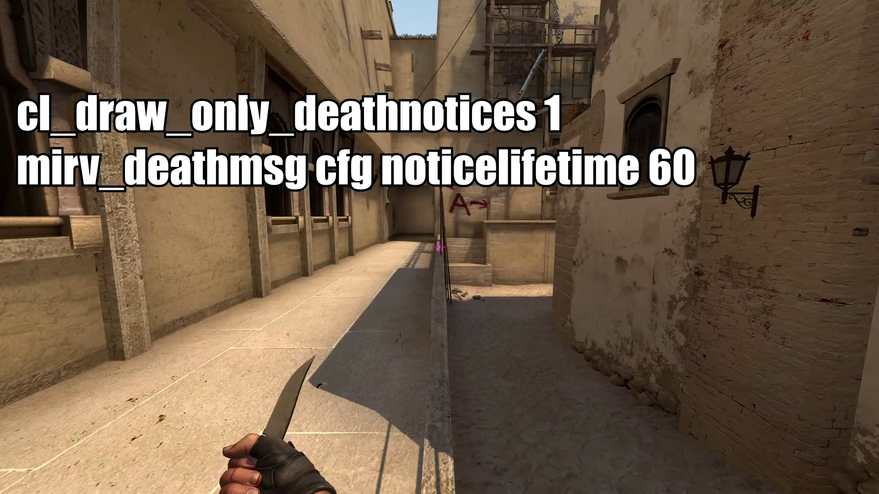
pyautogui.press('`')
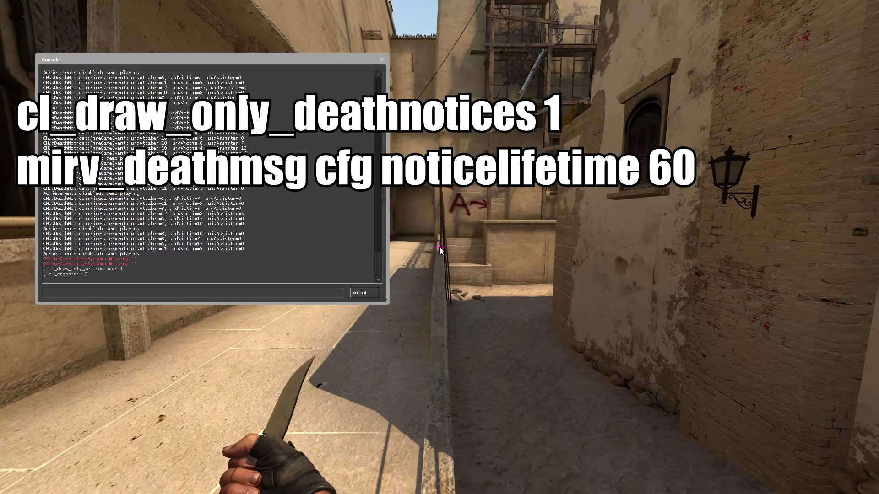
pyautogui.write('host_framerate 300;')
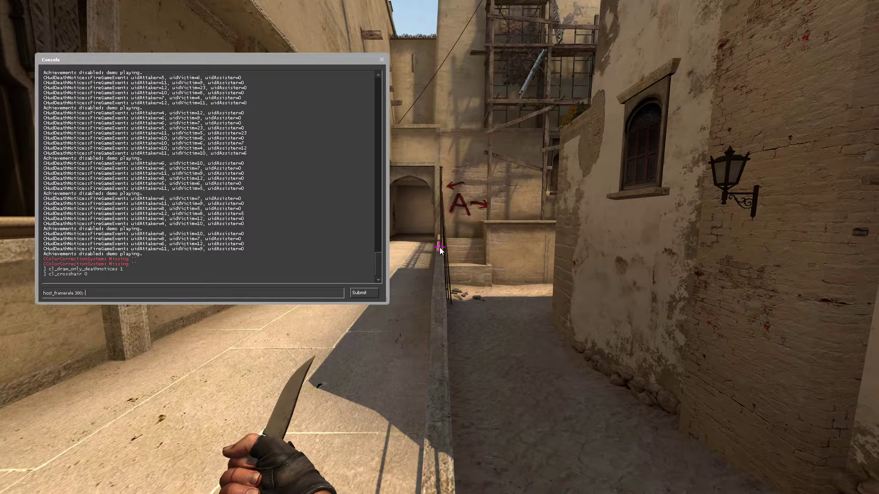
pyautogui.write(' startmovi')
pyautogui.write('nebby')
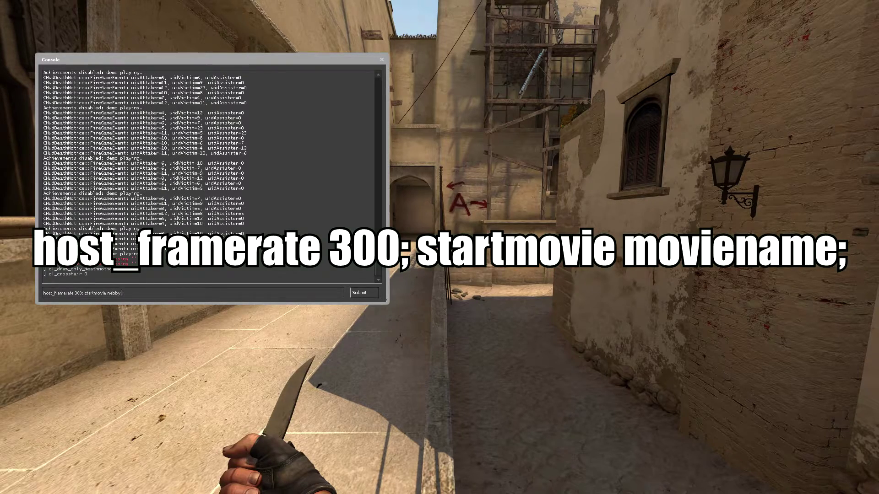
pyautogui.press('Return')
pyautogui.press('Escape')
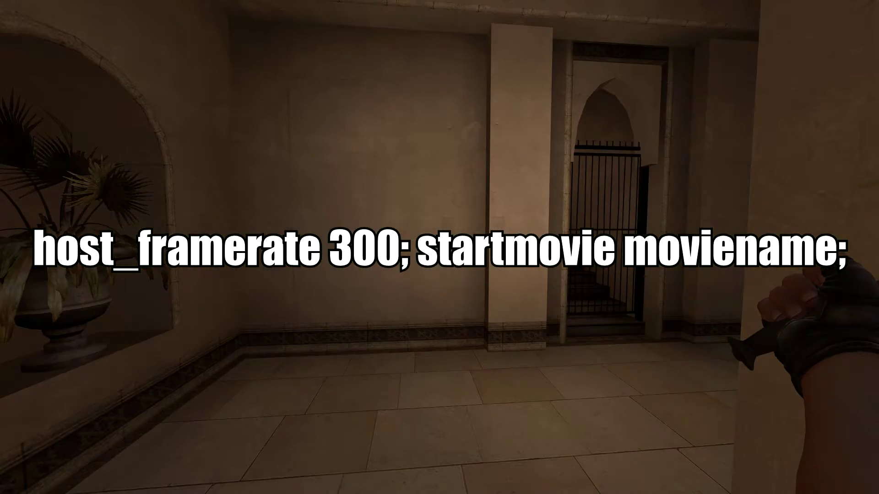
# - Set the kill notice lifetime to 60 seconds with mirv_deathmsg cfg noticelifetime 60 and close the console
pyautogui.press('`')
pyautogui.write('mirv_deathmsg cfg noticelifetime 6')
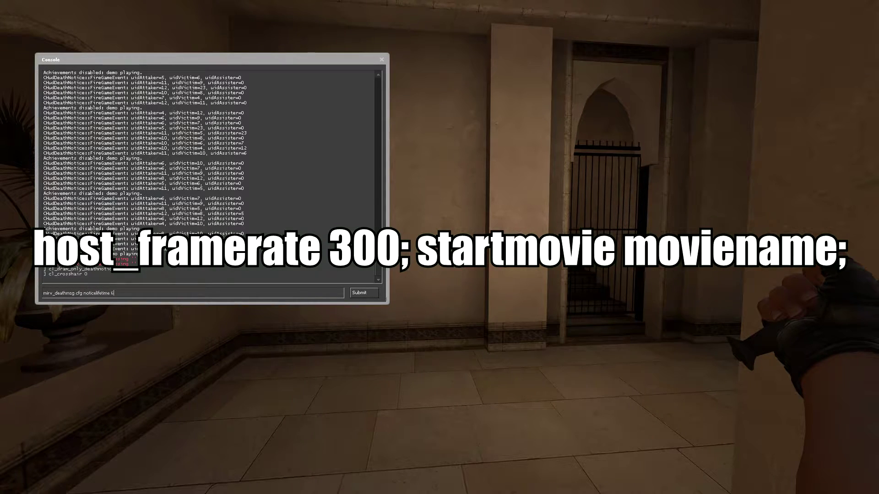
pyautogui.write('0')
pyautogui.press('Return')
pyautogui.press('`')
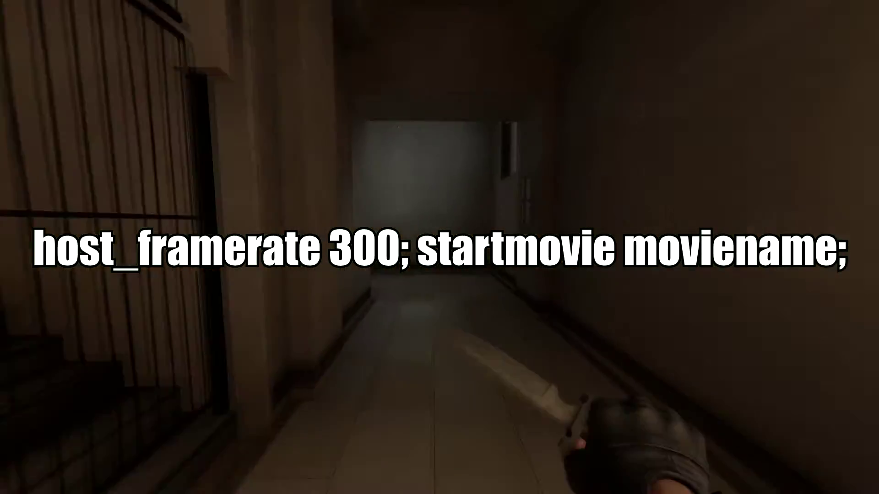
# - Start recording the movie nebby01 at 300 fps with host_framerate 300; startmovie nebby01; and close the console to capture frames
pyautogui.press('`')
pyautogui.write('host_framerate 300; startmovie nebby01;')
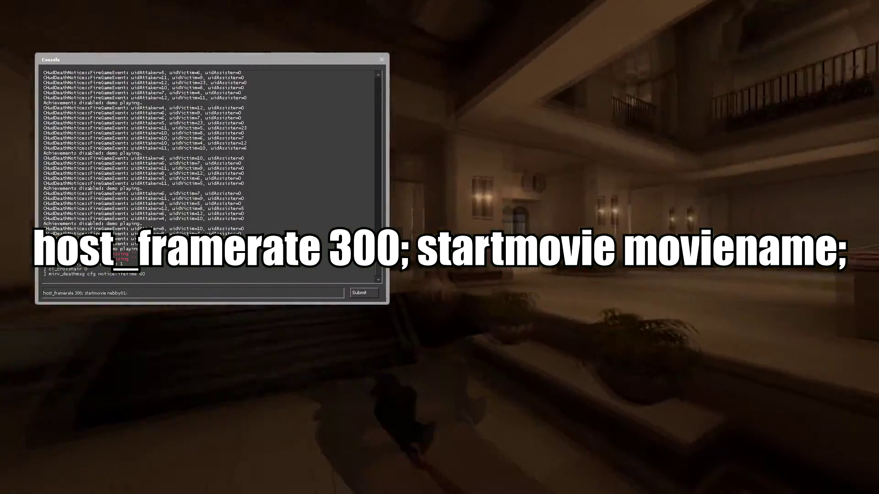
pyautogui.press('Return')
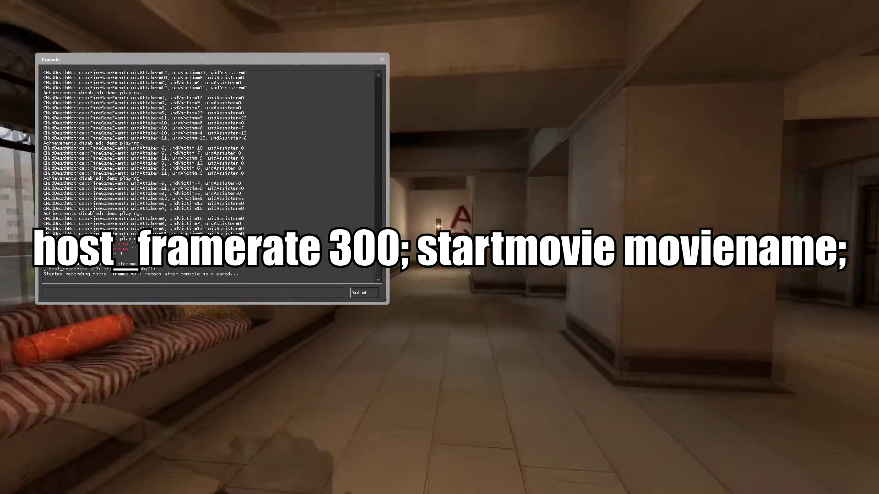
pyautogui.press('`')
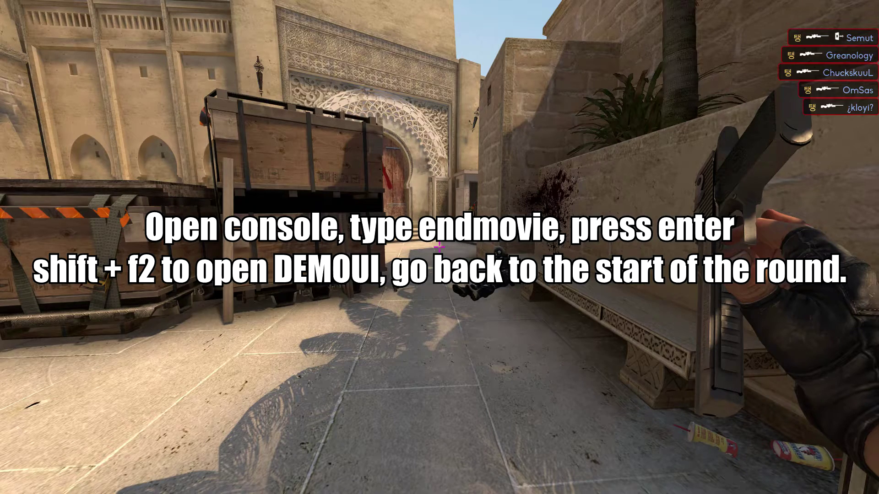
# - Return the demo to the start of the round with the playback controls, then close them and the map overview
pyautogui.hotkey('shift', 'F2')
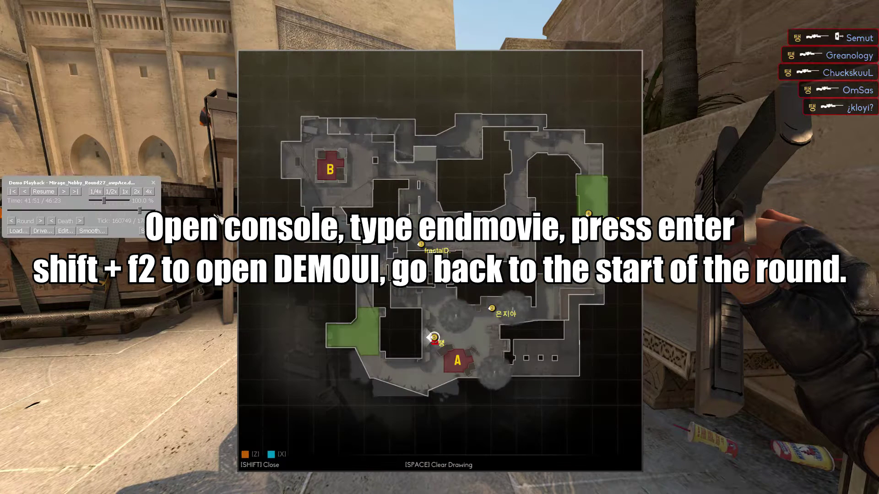
pyautogui.click(11, 222)
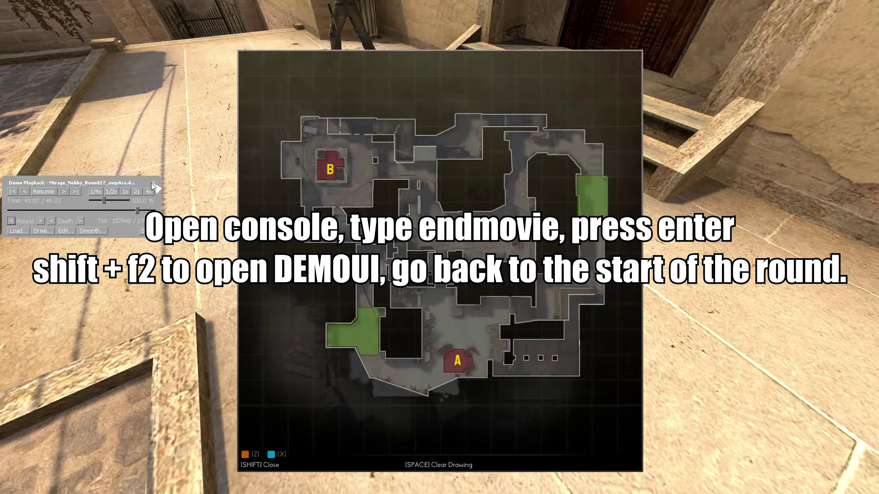
pyautogui.click(153, 183)
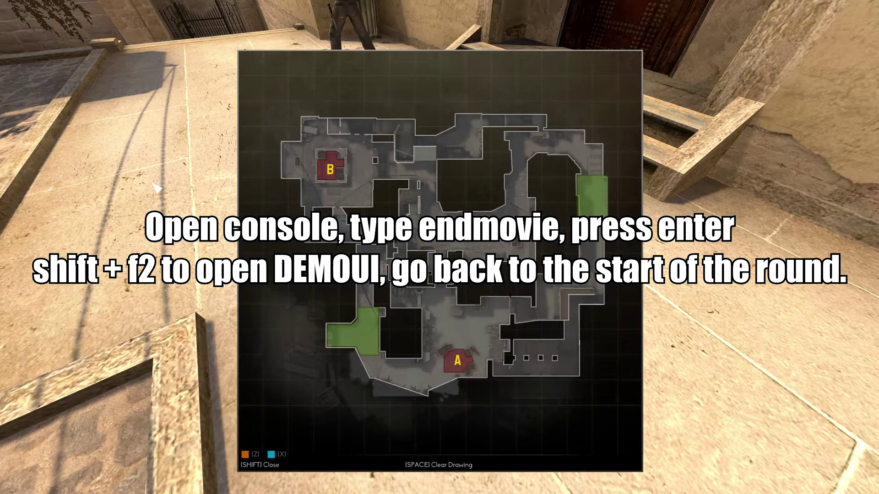
pyautogui.press('shift')
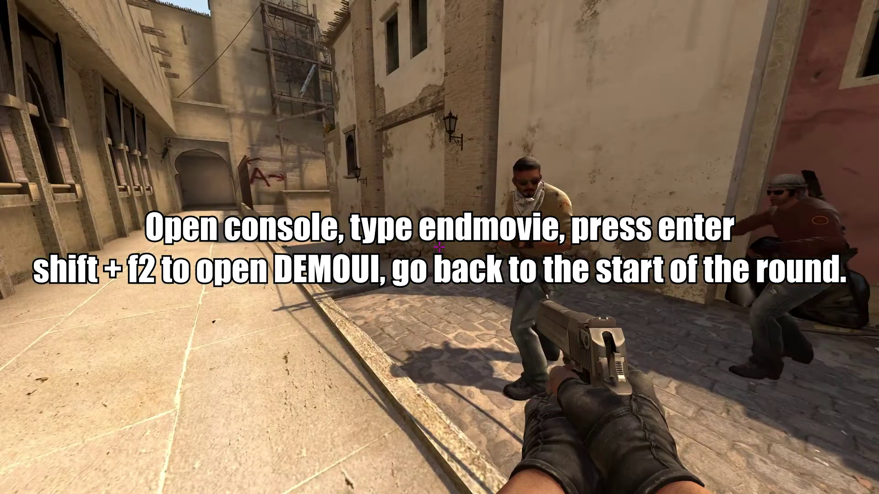
# - Restore the full HUD with cl_draw_only_deathnotices 0 and close the console
pyautogui.press('`')
pyautogui.write('cl')
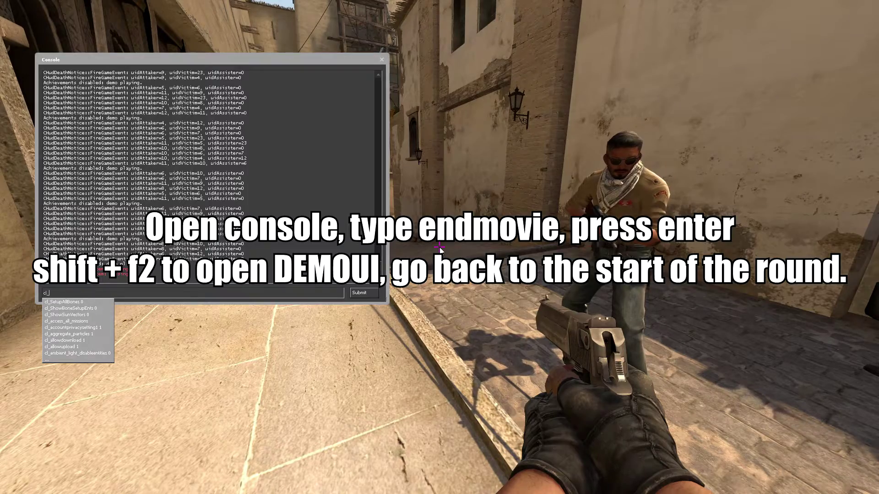
pyautogui.write('_draw_only_deathnotices 0')
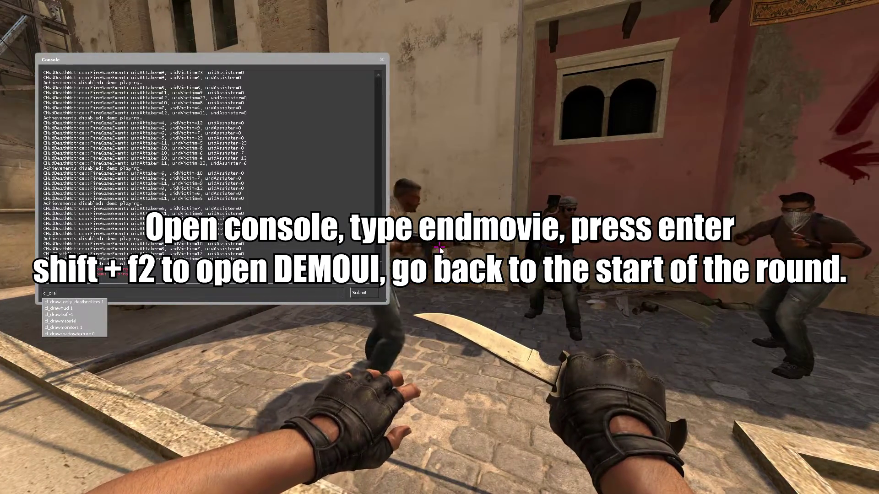
pyautogui.press('Return')
pyautogui.press('`')
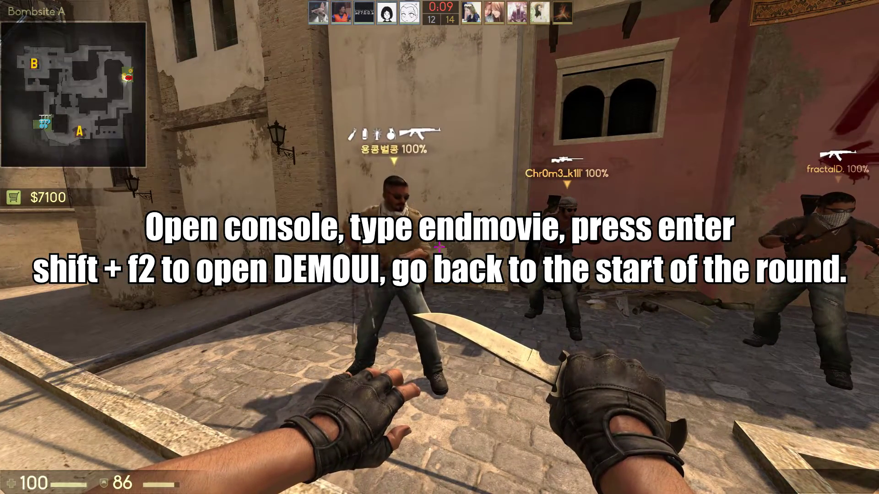
# - Set the game's capture frame rate with host_framerate 300 in the console
pyautogui.press('`')
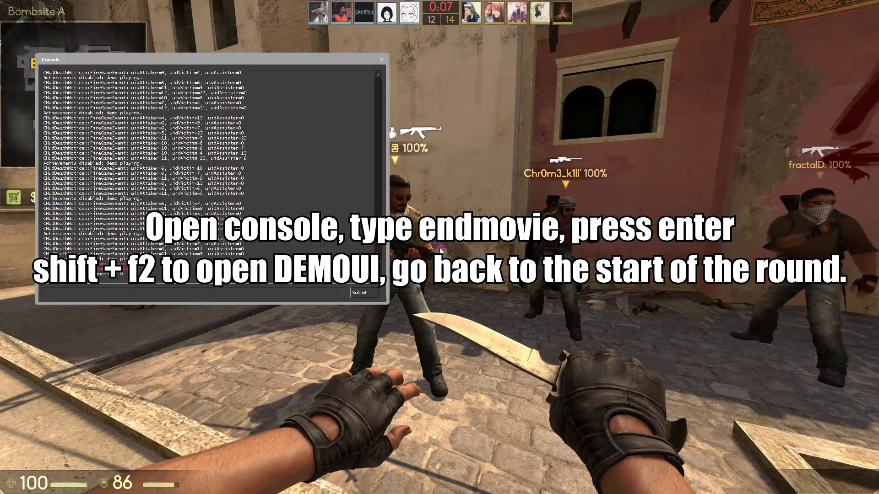
pyautogui.write('host_framerate ')
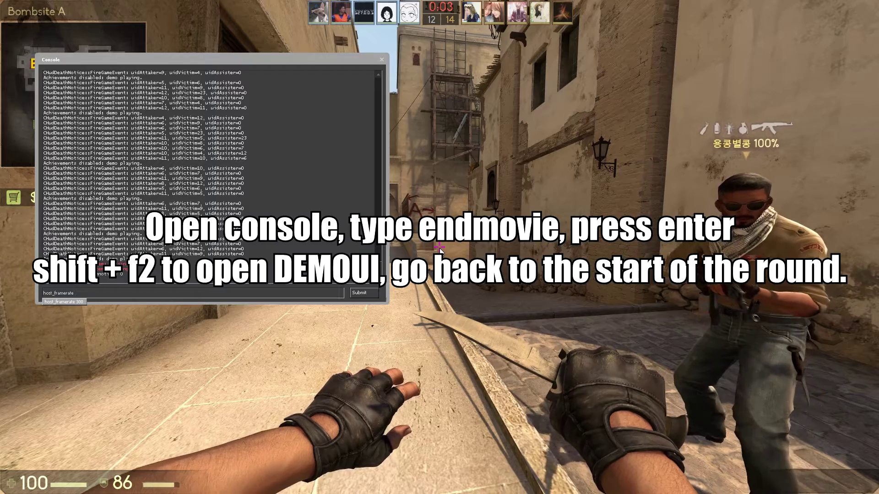
pyautogui.write('300')
pyautogui.press('Return')
pyautogui.press('`')
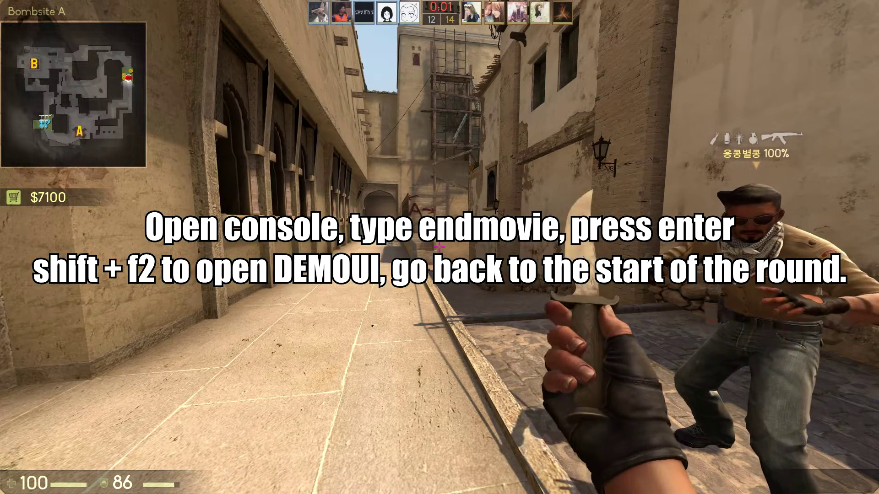
pyautogui.press('`')
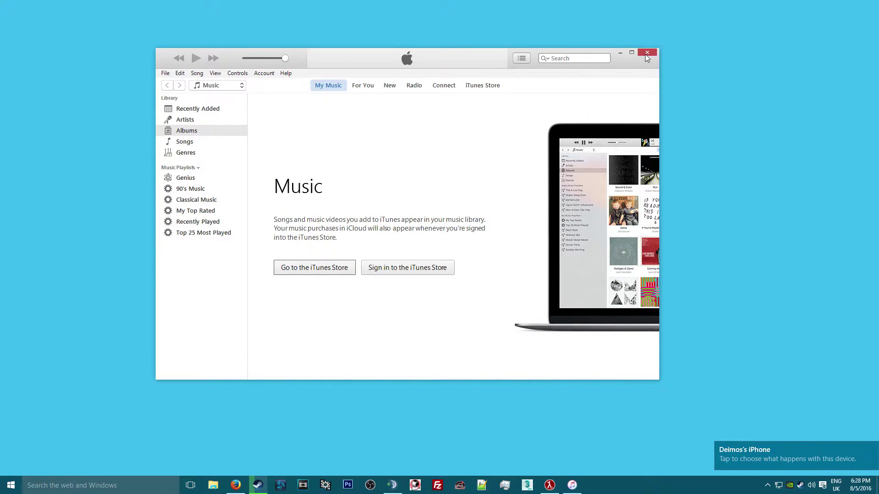
# - Close the iTunes window and dismiss the connected phone's notification
pyautogui.click(646, 57)
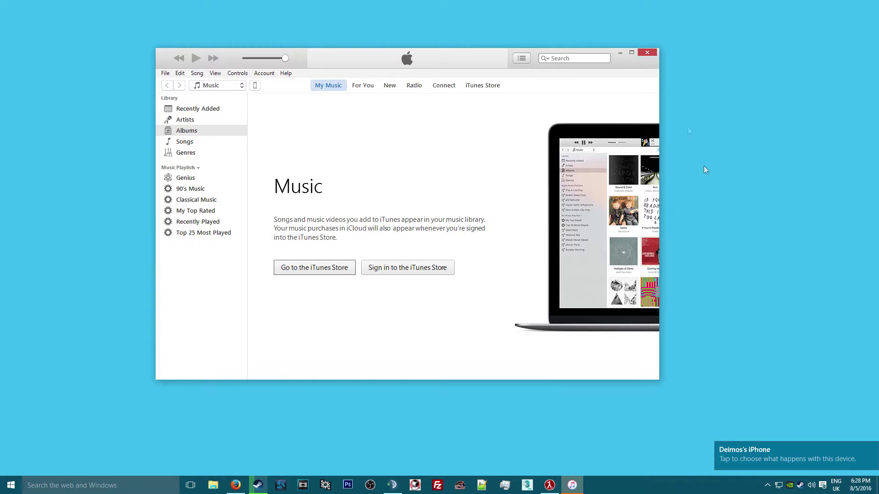
pyautogui.click(871, 451)
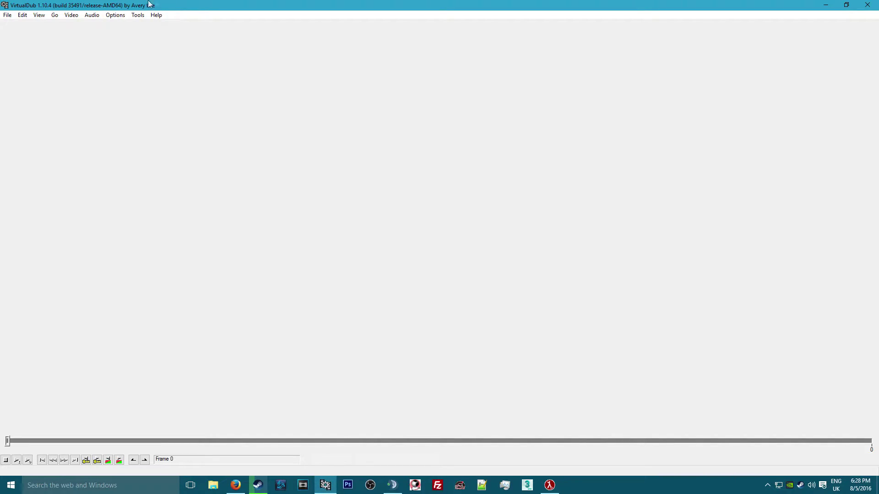
pyautogui.click(76, 16)
pyautogui.click(90, 33)
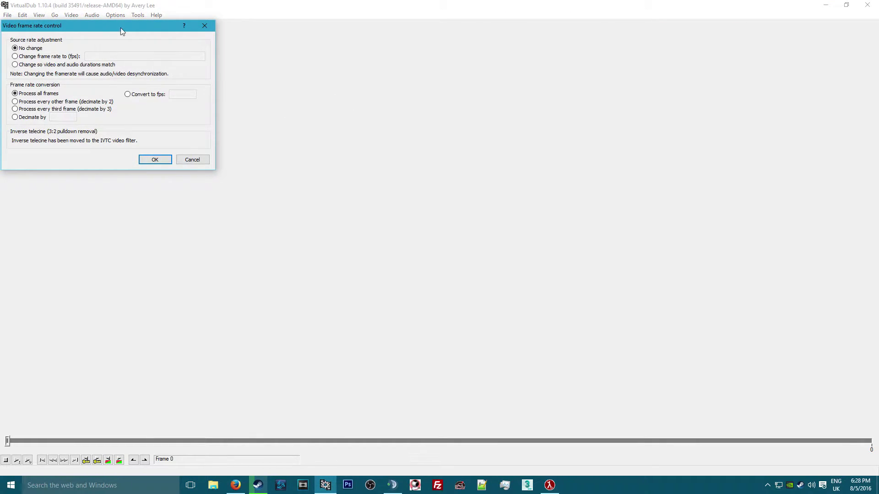
pyautogui.moveTo(123, 31); pyautogui.dragTo(301, 101)
pyautogui.click(370, 229)
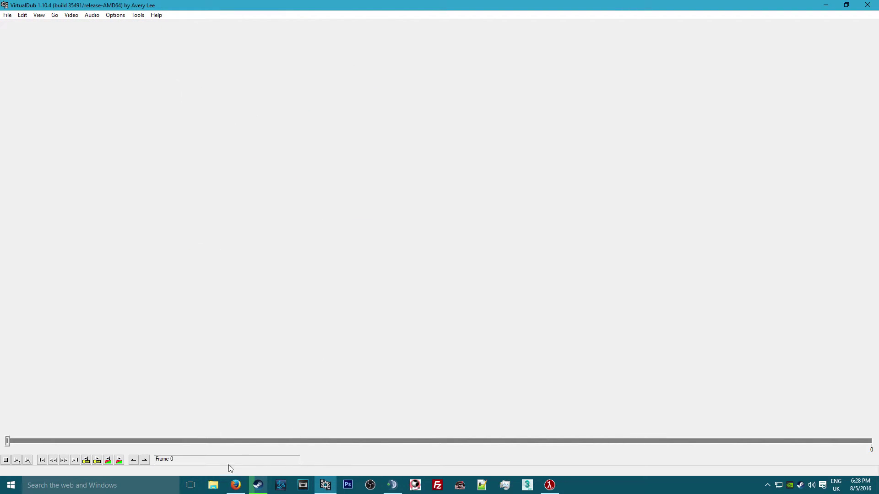
# - Switch to File Explorer and open the folder C:\Steam\steamapps\Common\Counter-Strike Global Offensive\csgo
pyautogui.rightClick(214, 486)
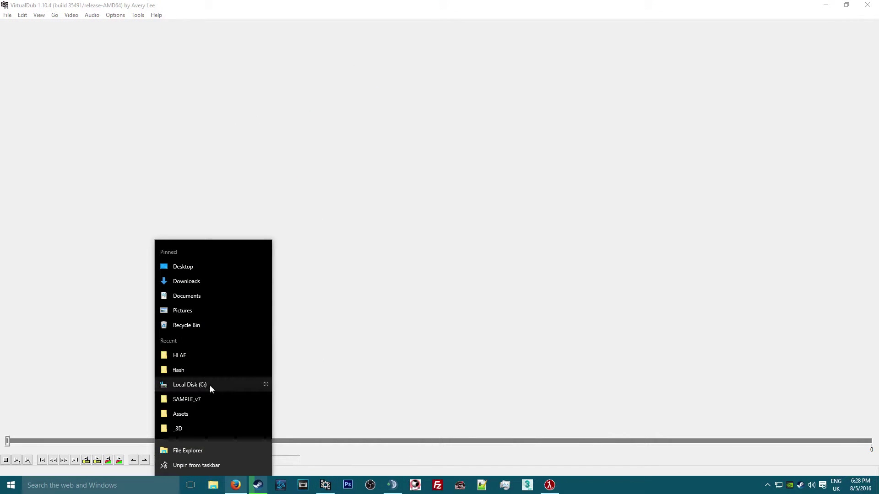
pyautogui.click(212, 356)
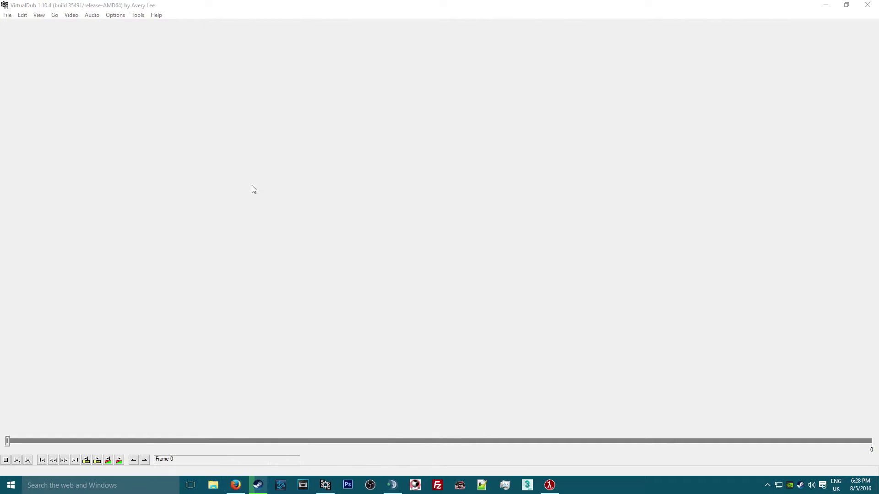
pyautogui.moveTo(220, 199); pyautogui.dragTo(293, 166)
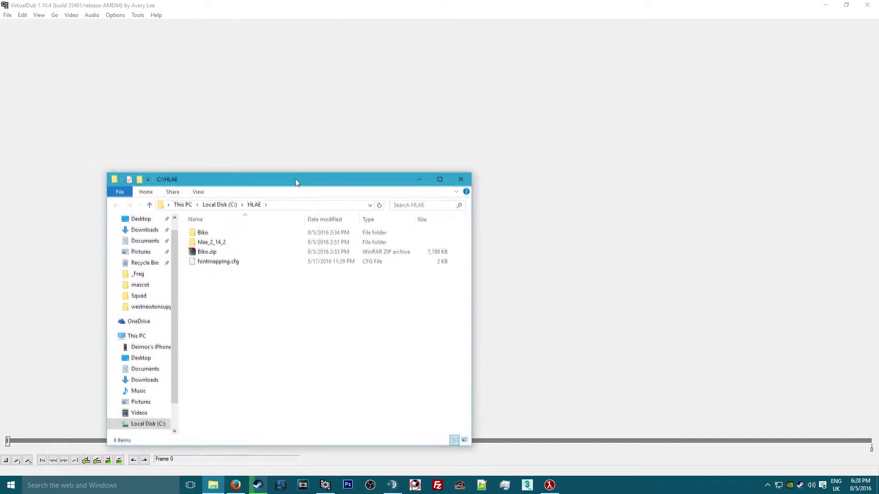
pyautogui.click(215, 199)
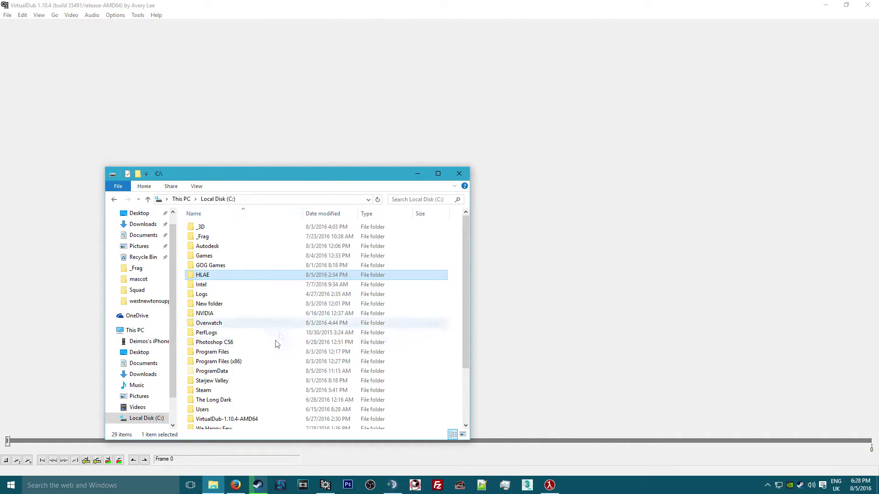
pyautogui.doubleClick(220, 390)
pyautogui.scroll(-1, 222, 388)
pyautogui.doubleClick(222, 388)
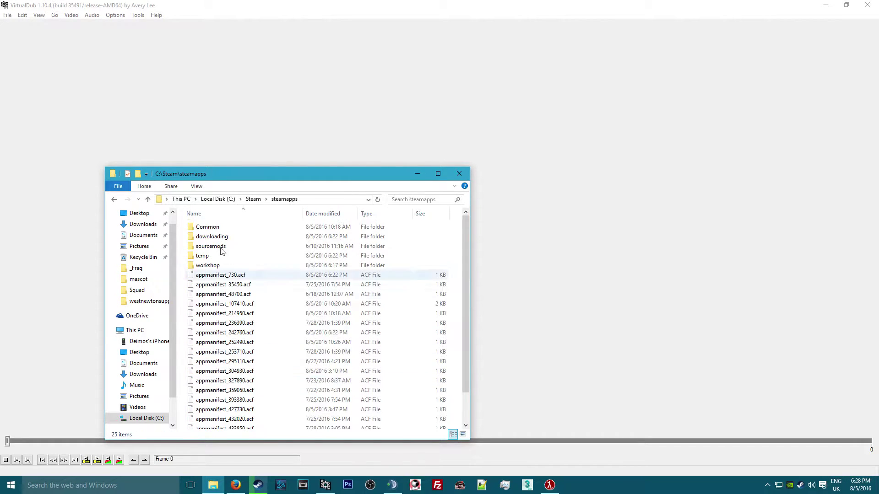
pyautogui.doubleClick(225, 228)
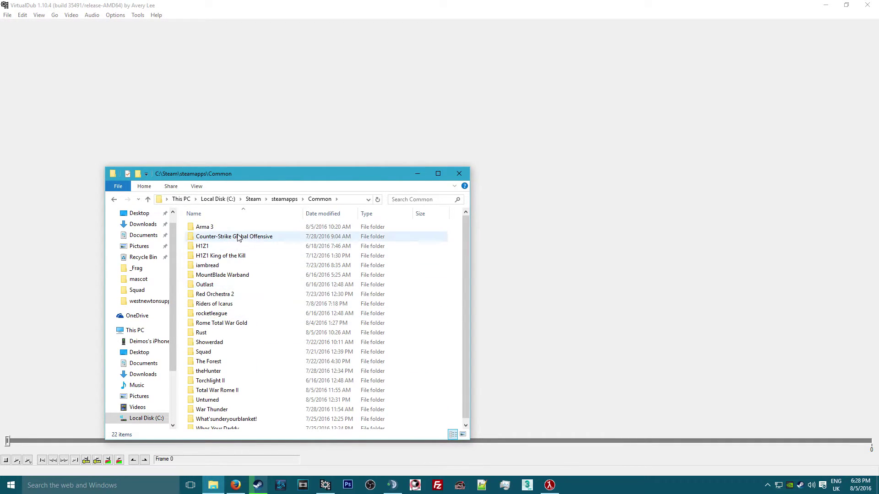
pyautogui.doubleClick(237, 237)
pyautogui.doubleClick(210, 237)
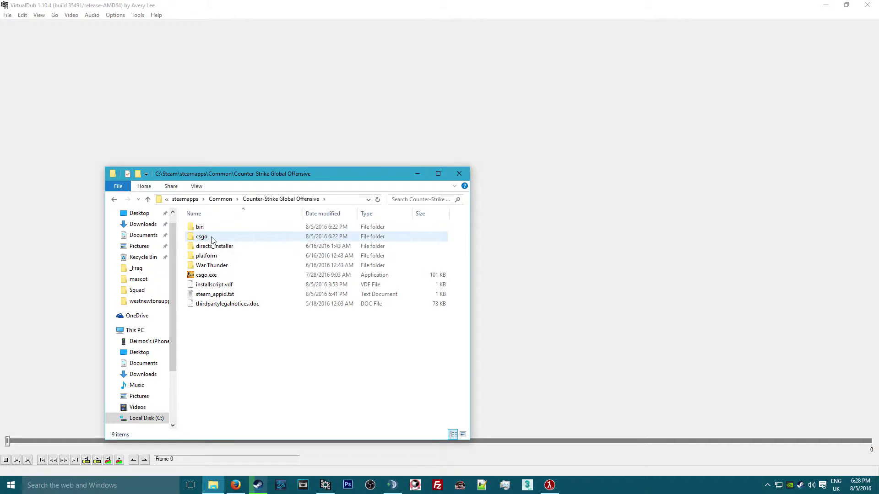
pyautogui.click(341, 202)
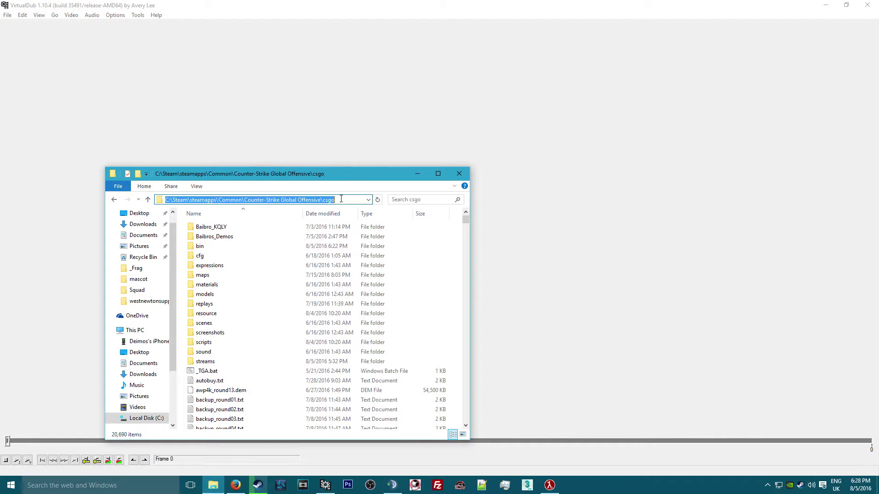
# - Load the TGA image sequence starting with nebby010000.tga into VirtualDub and scrub through its frames
pyautogui.click(242, 390)
pyautogui.scroll(-3, 284, 329)
pyautogui.scroll(-15, 286, 330)
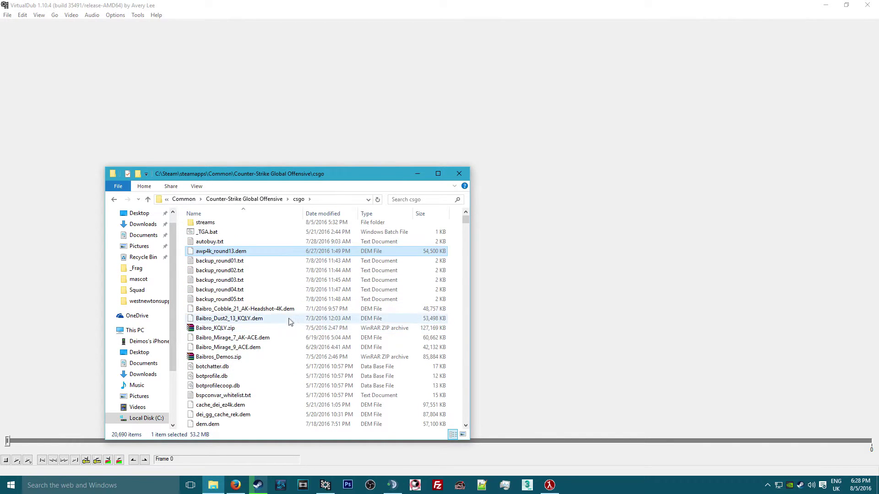
pyautogui.scroll(1, 293, 315)
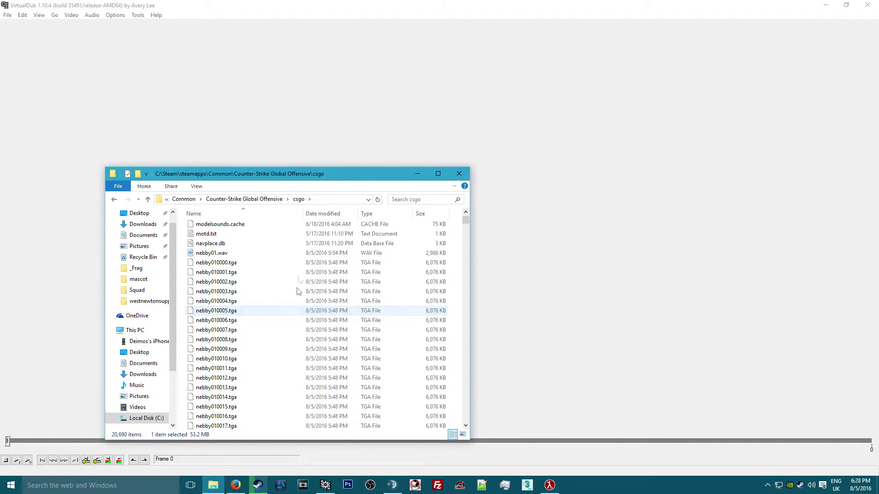
pyautogui.moveTo(276, 175); pyautogui.dragTo(509, 45)
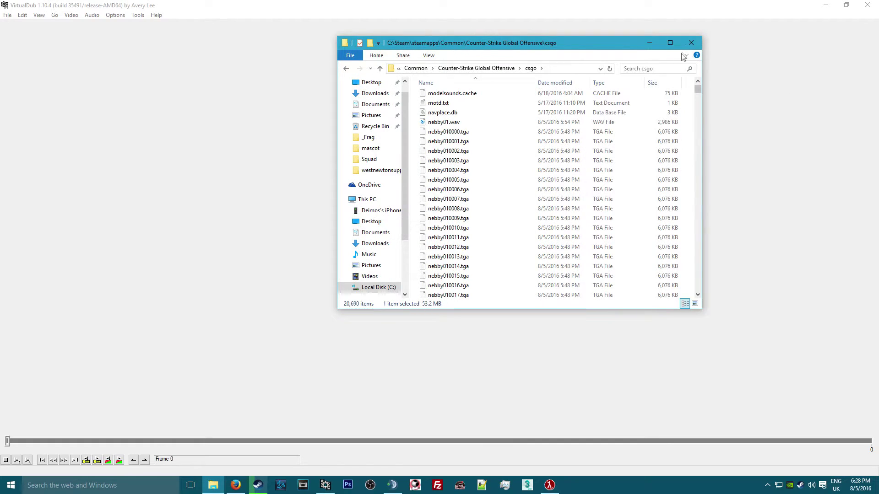
pyautogui.moveTo(697, 95)
pyautogui.mouseDown()
pyautogui.moveTo(703, 188)
pyautogui.moveTo(702, 83)
pyautogui.mouseUp()
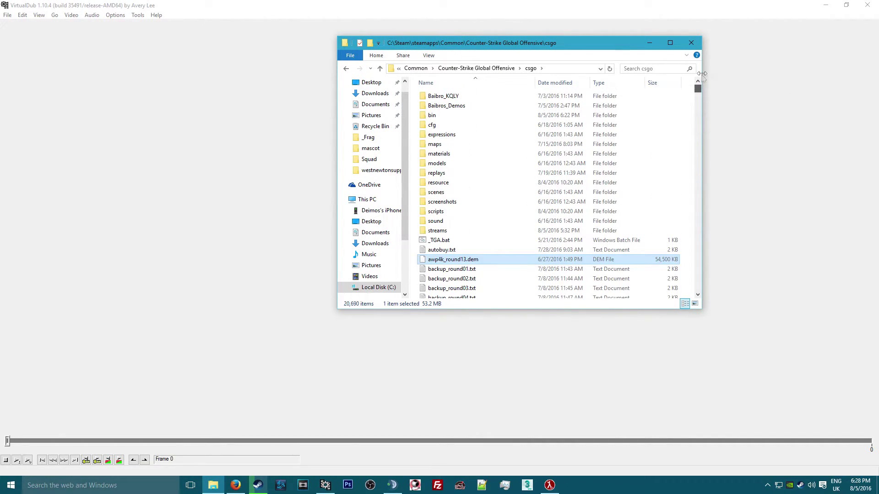
pyautogui.scroll(-18, 506, 233)
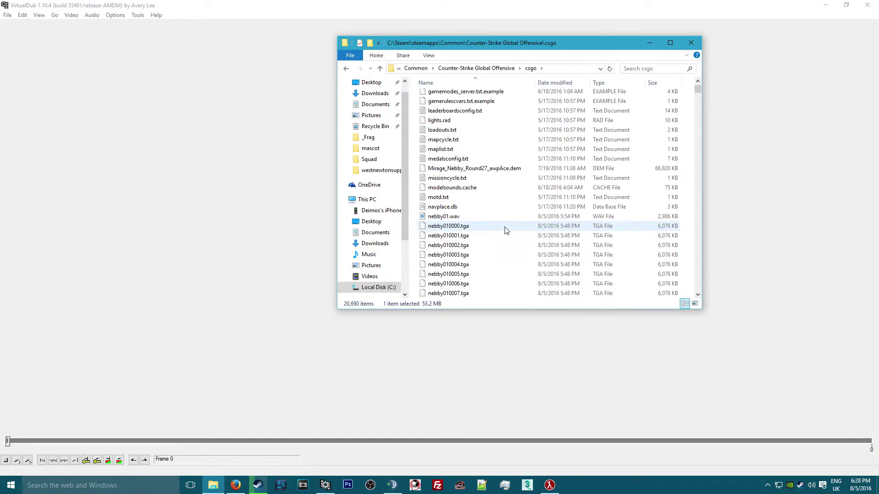
pyautogui.scroll(1, 505, 231)
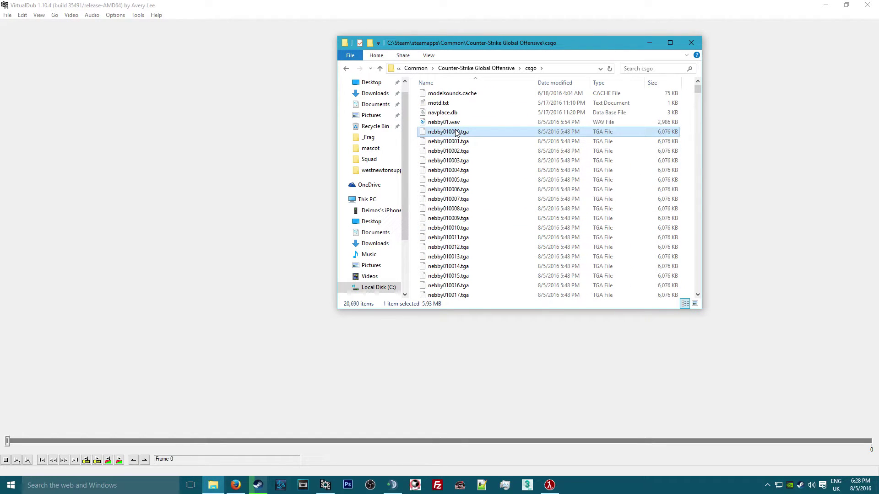
pyautogui.moveTo(456, 132); pyautogui.dragTo(260, 399)
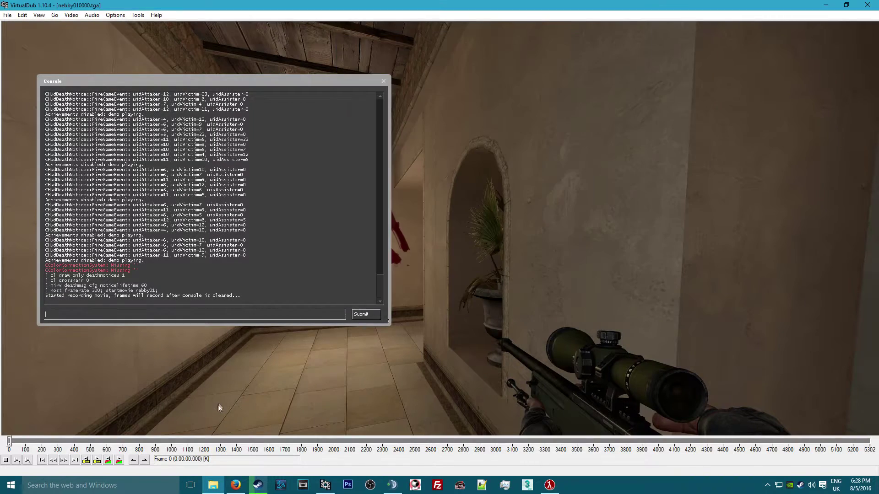
pyautogui.moveTo(176, 441); pyautogui.dragTo(10, 373)
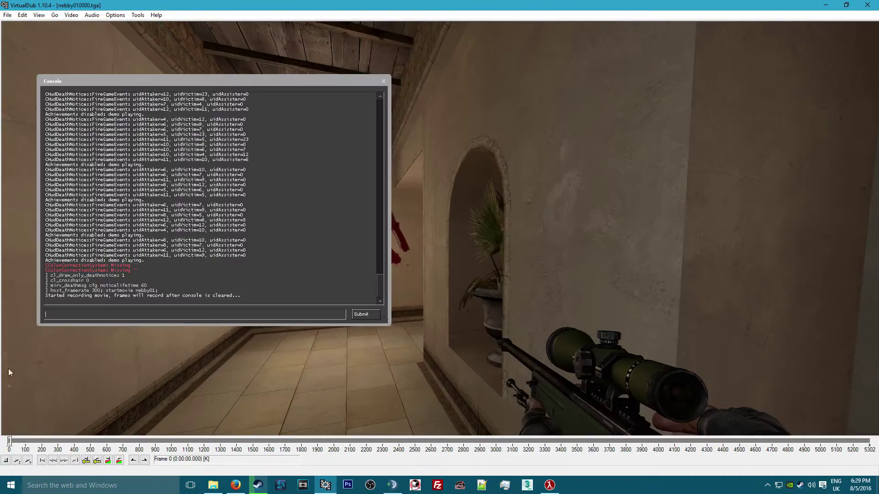
# - Change the source frame rate of the loaded sequence in the video frame rate settings
pyautogui.click(71, 15)
pyautogui.click(80, 24)
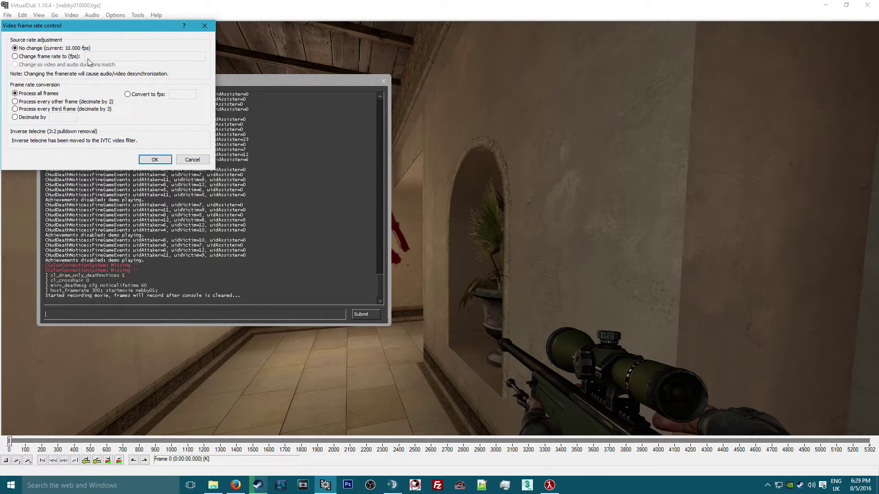
pyautogui.click(46, 56)
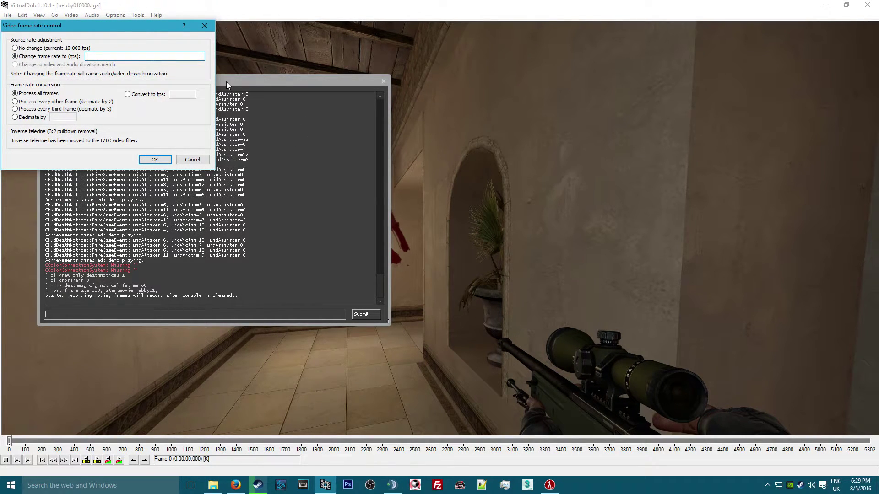
pyautogui.click(144, 157)
pyautogui.click(79, 17)
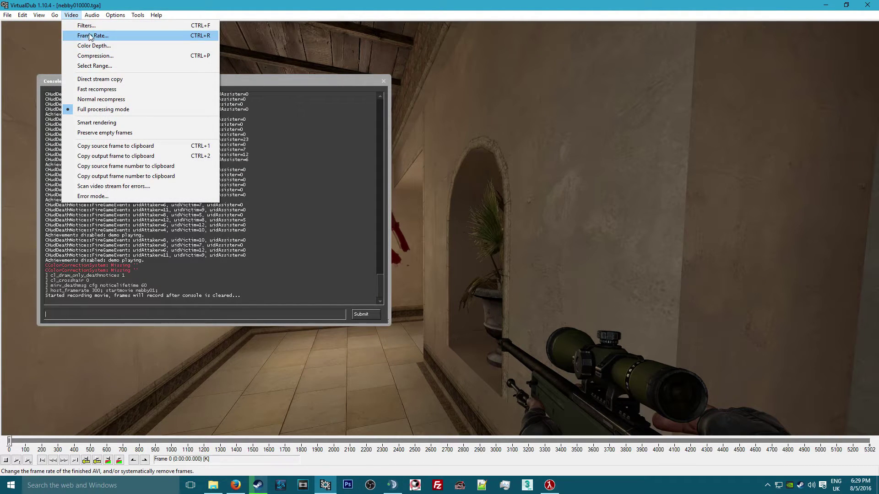
pyautogui.click(71, 15)
# - Start saving the video as AVI, choosing a new folder named test inside Community Highlights #2 as the destination
pyautogui.click(9, 16)
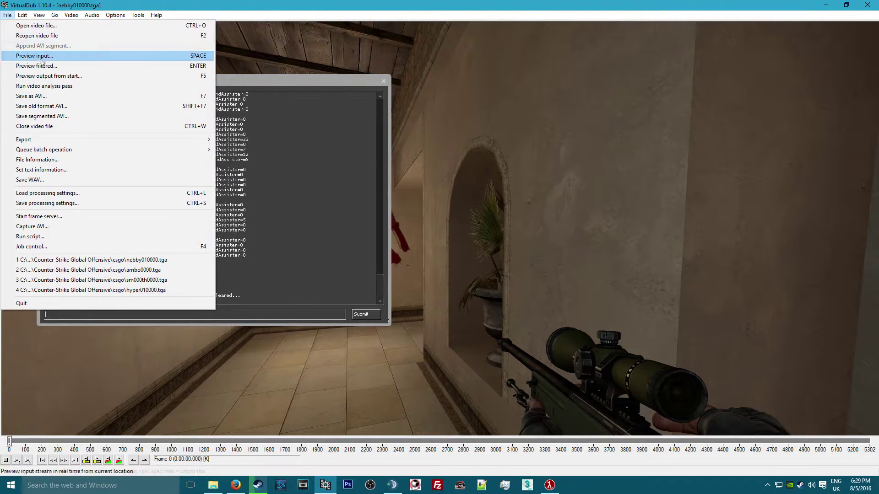
pyautogui.click(39, 97)
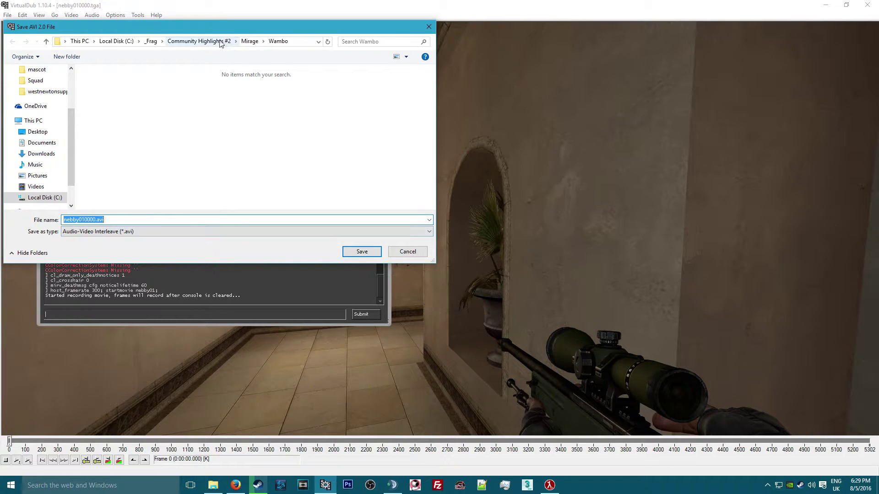
pyautogui.click(191, 41)
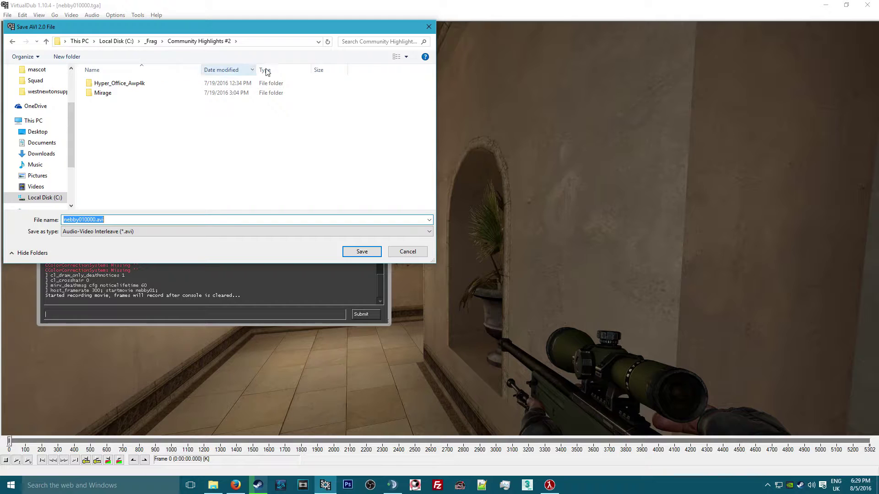
pyautogui.click(150, 184)
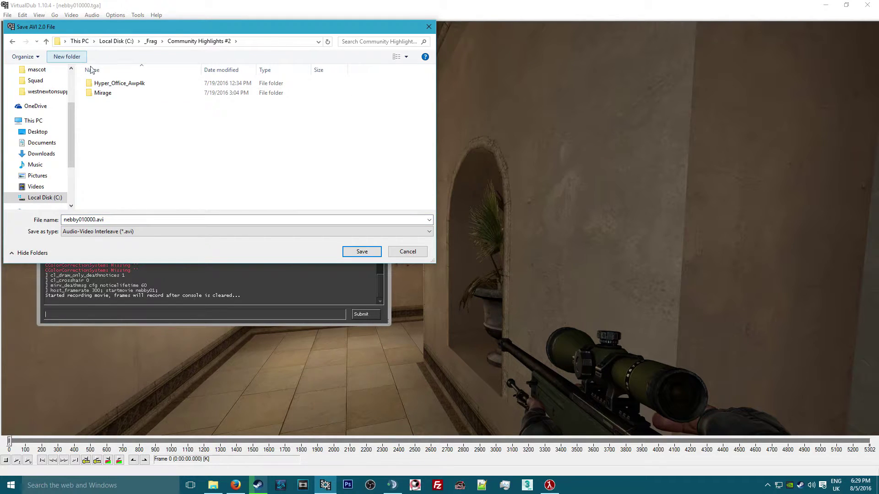
pyautogui.click(74, 58)
pyautogui.write('test')
pyautogui.press('Return')
pyautogui.press('Return')
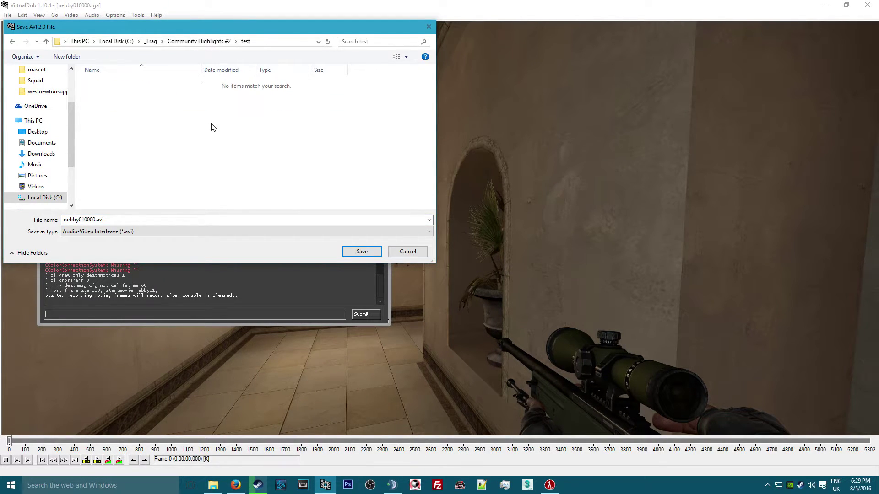
# - Save the video as nebby010000.avi in the test folder and set the processing thread priority to Highest
pyautogui.click(352, 251)
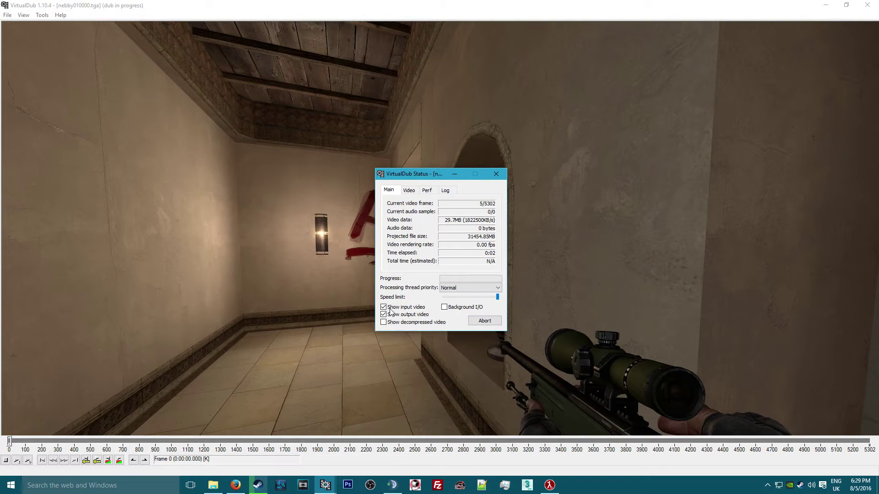
pyautogui.click(458, 289)
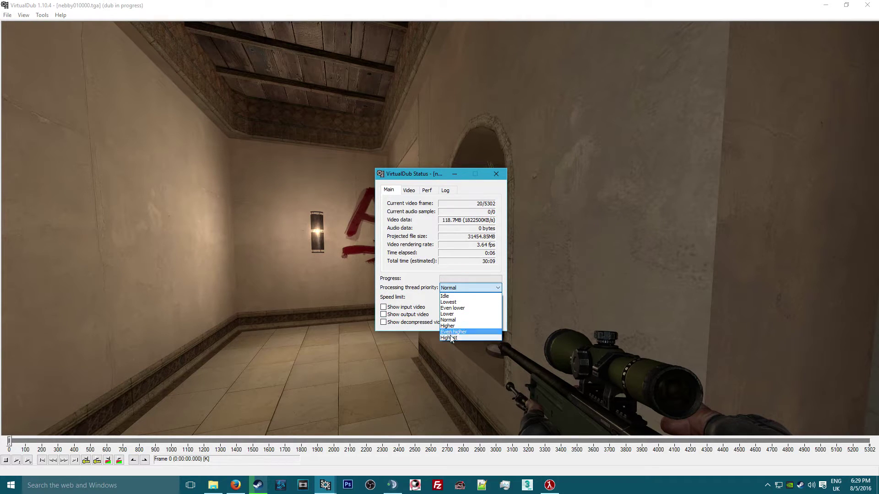
pyautogui.click(472, 340)
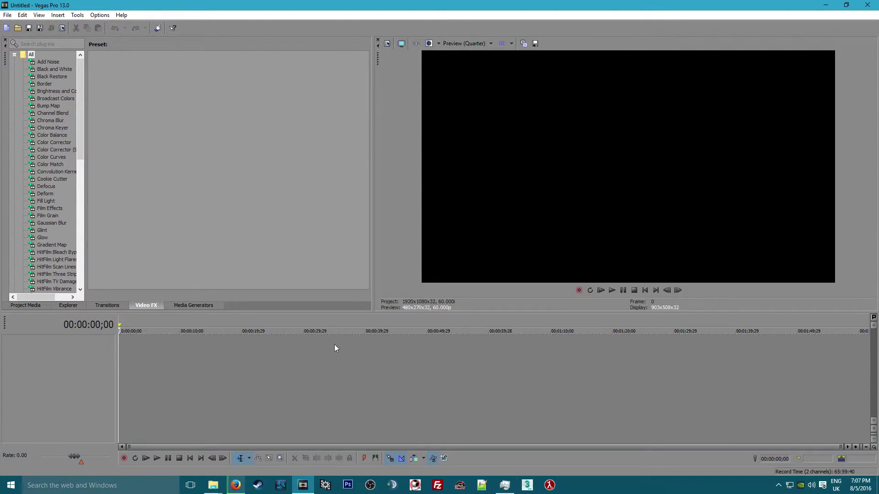
# - Switch to the File Explorer window showing the folder C:\_Frag\Community Highlights #2\test
pyautogui.click(213, 485)
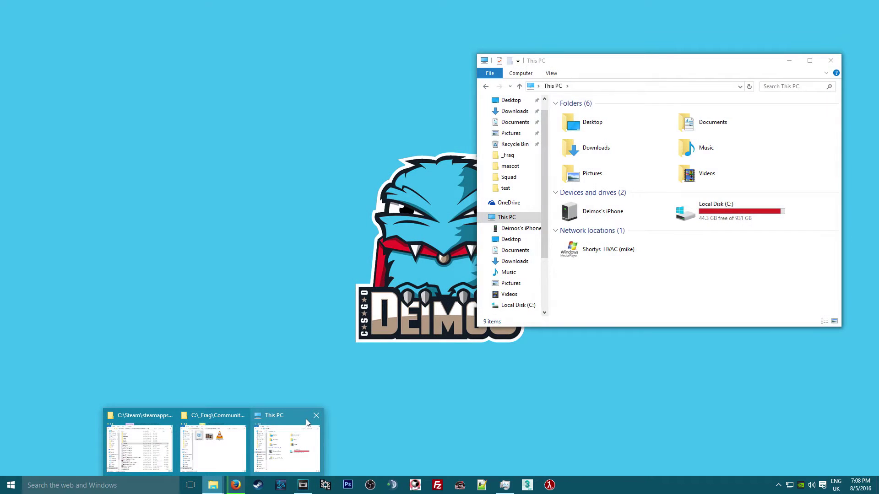
pyautogui.click(311, 428)
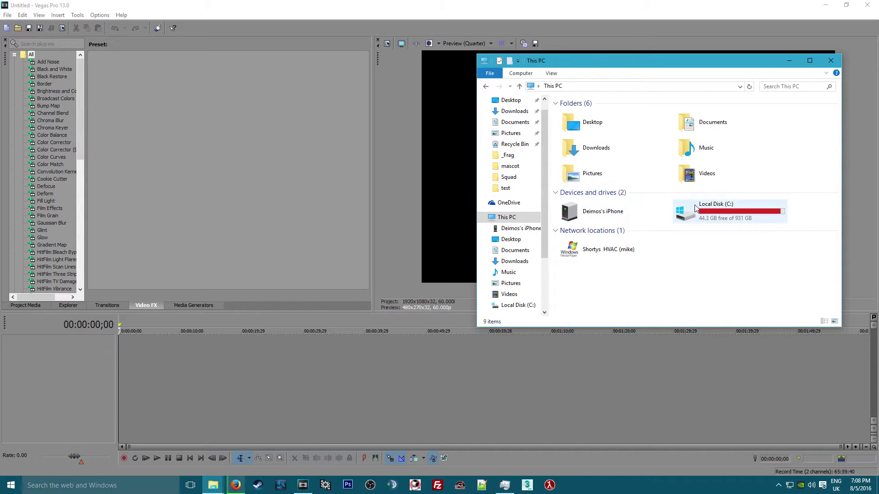
pyautogui.click(213, 486)
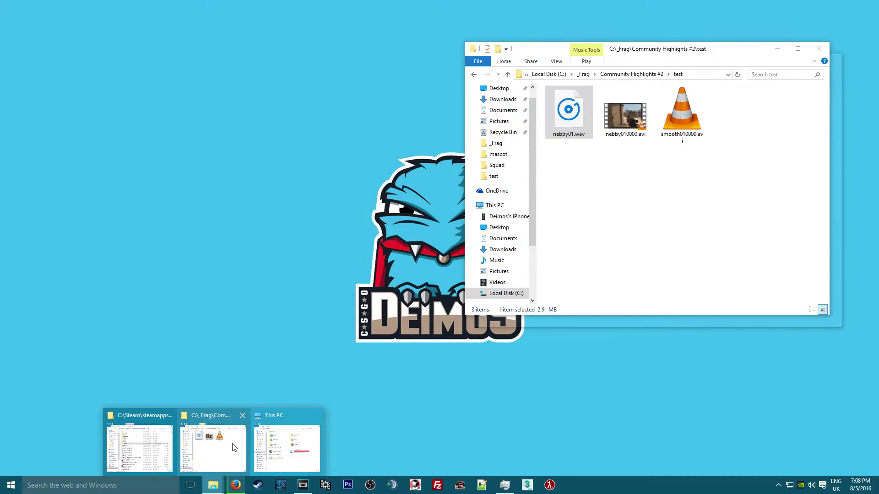
pyautogui.click(234, 448)
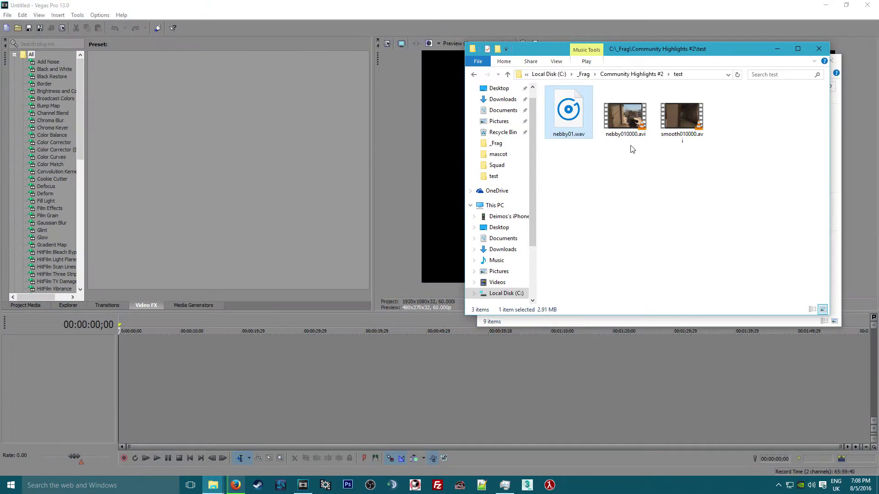
# - Add nebby010000.avi and smooth010000.avi to the Vegas Pro timeline without matching the project video settings to the media
pyautogui.click(598, 163)
pyautogui.moveTo(629, 162); pyautogui.dragTo(761, 80)
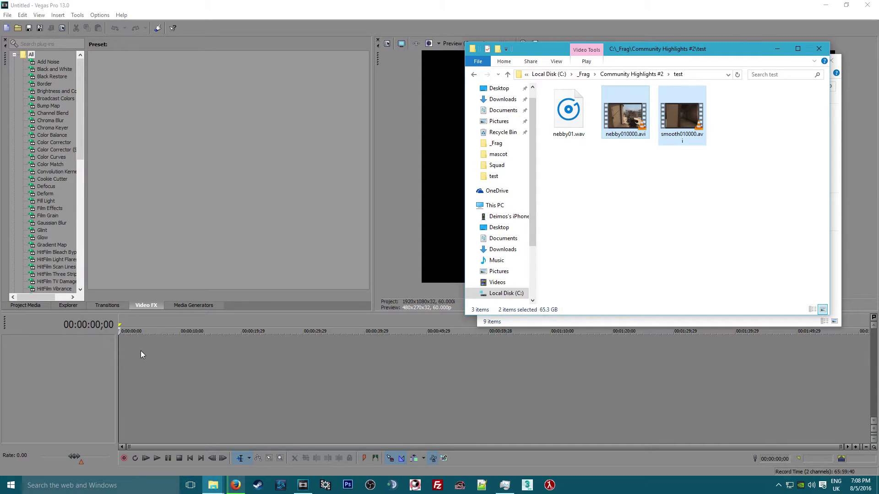
pyautogui.moveTo(140, 351); pyautogui.dragTo(140, 350)
pyautogui.click(423, 143)
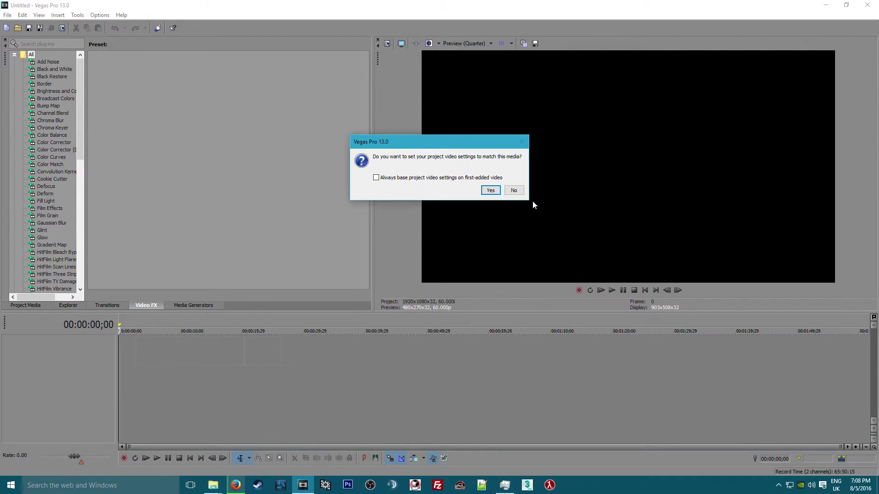
pyautogui.click(514, 191)
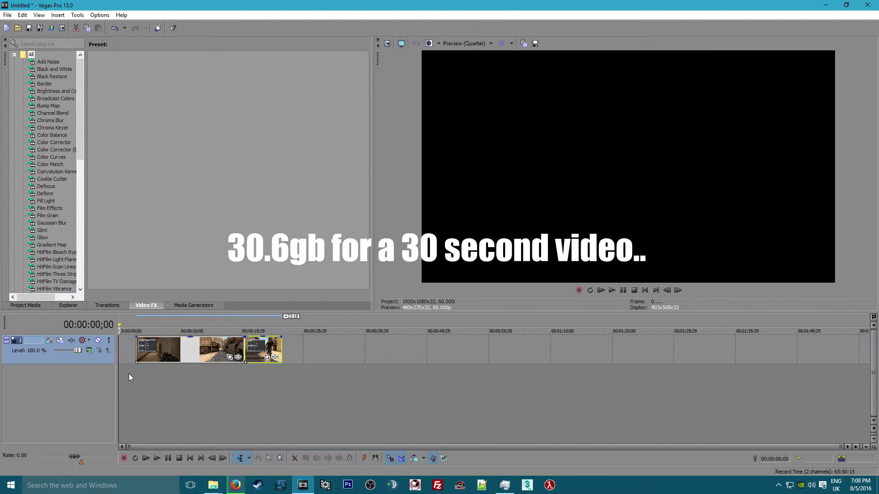
# - Set the video preview quality to Best (Full) and scrub through the first clip to its end
pyautogui.moveTo(118, 373); pyautogui.dragTo(192, 369)
pyautogui.click(467, 43)
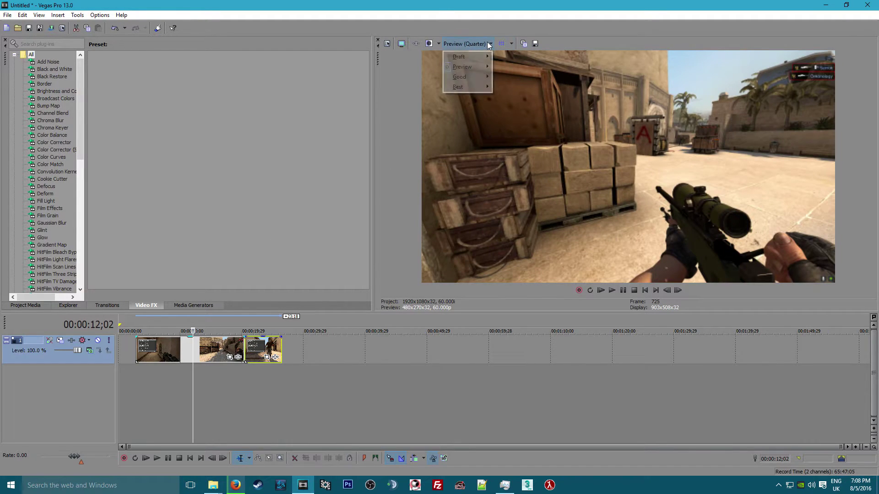
pyautogui.moveTo(462, 87)
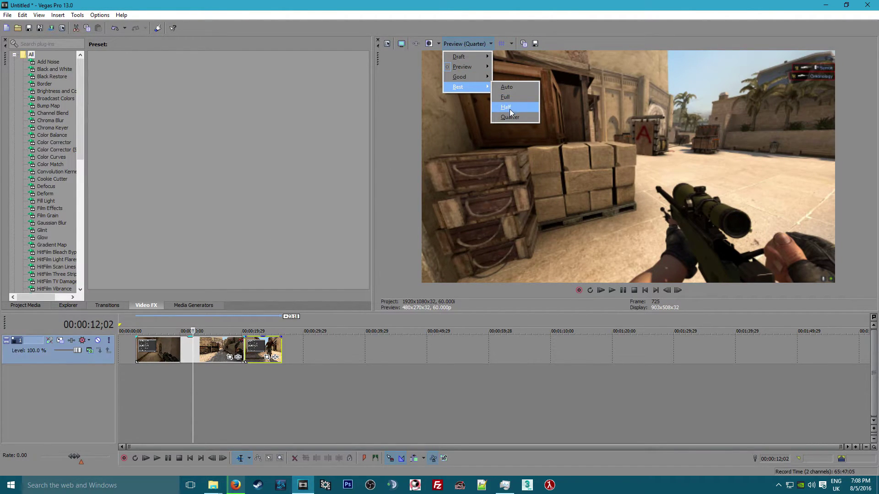
pyautogui.click(510, 97)
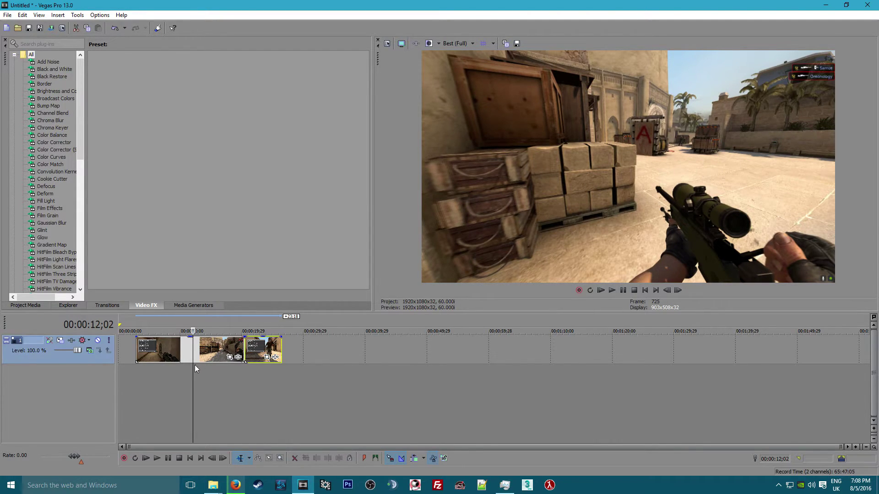
pyautogui.moveTo(195, 381); pyautogui.dragTo(245, 381)
# - Add nebby01.wav from the test folder to a new audio track below, aligned with the start of the first video clip
pyautogui.click(214, 485)
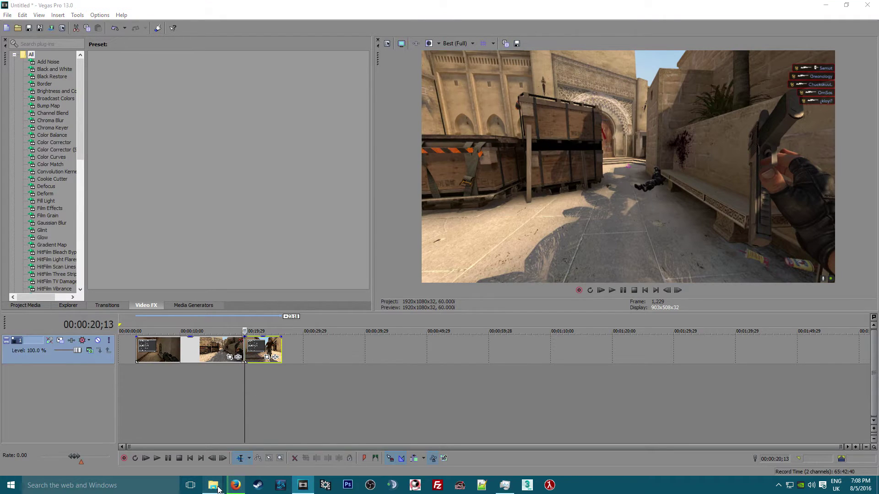
pyautogui.click(241, 431)
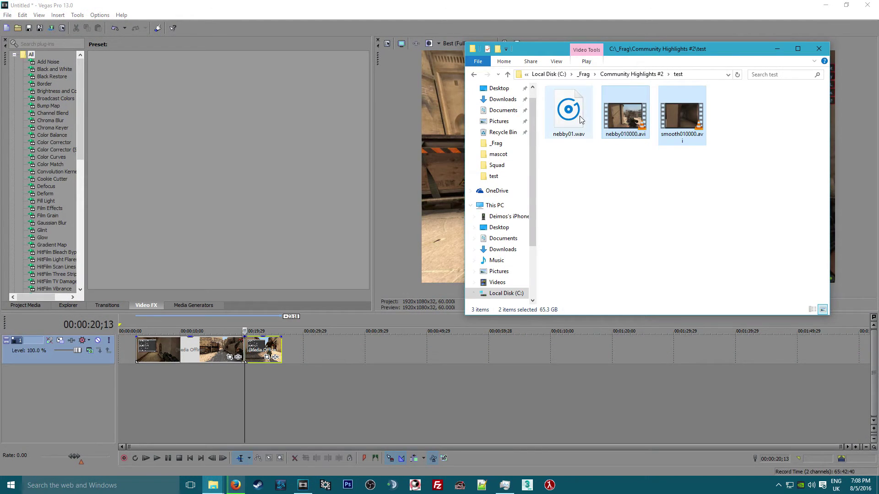
pyautogui.moveTo(147, 380); pyautogui.dragTo(138, 381)
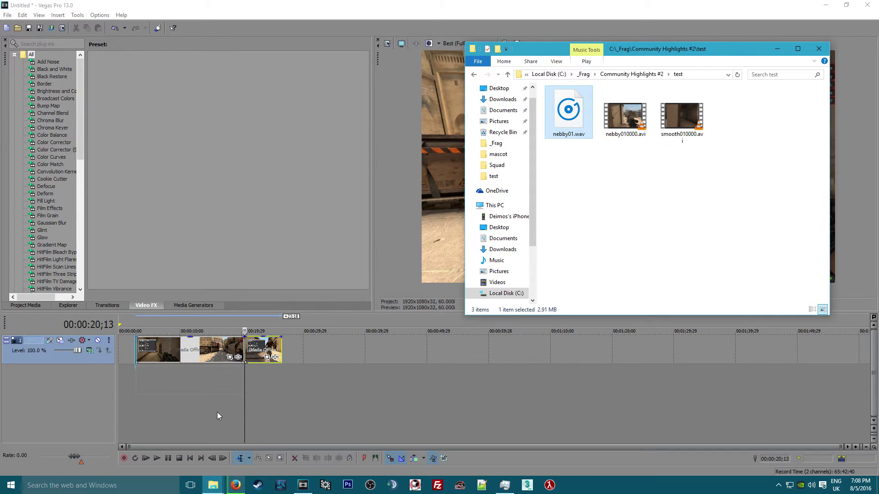
pyautogui.moveTo(217, 416); pyautogui.dragTo(217, 408)
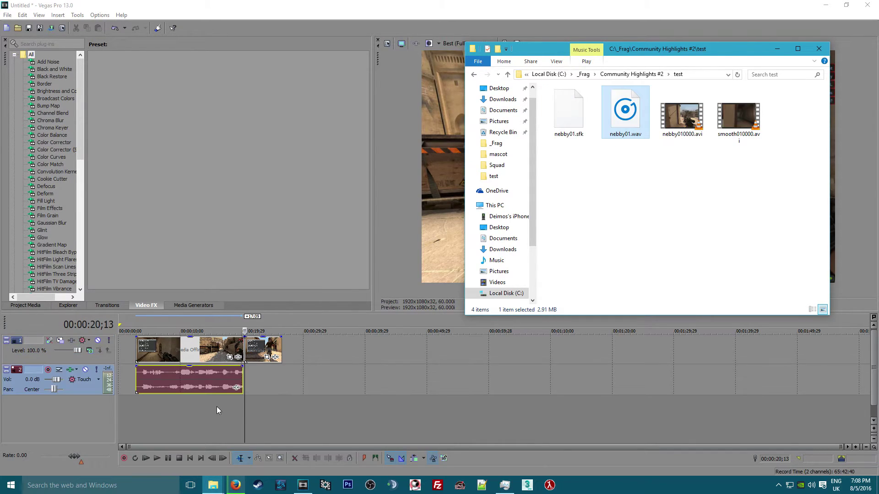
# - Set the video preview quality to Preview (Auto), leaving the safe-area overlay off
pyautogui.click(163, 400)
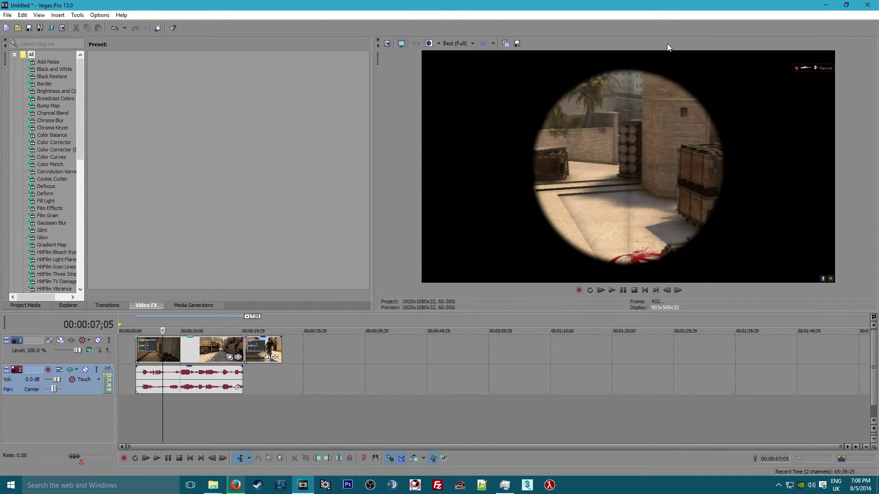
pyautogui.click(478, 44)
pyautogui.click(470, 43)
pyautogui.moveTo(470, 67)
pyautogui.click(509, 57)
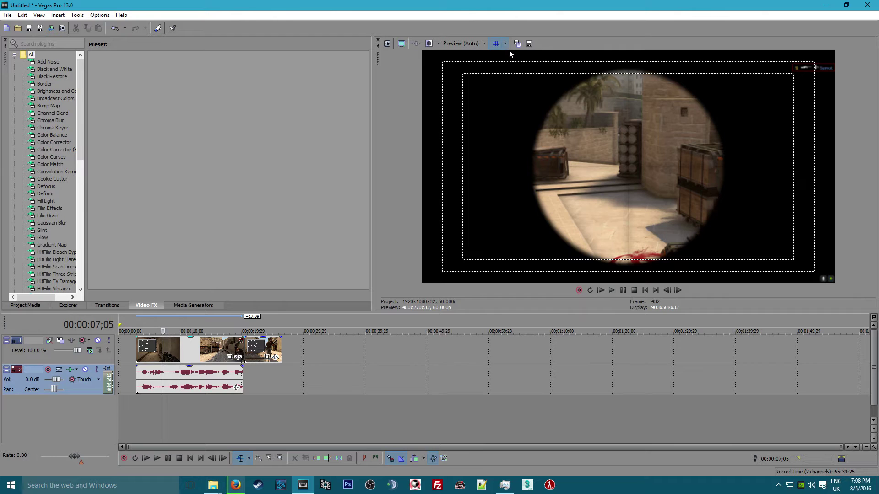
pyautogui.click(496, 44)
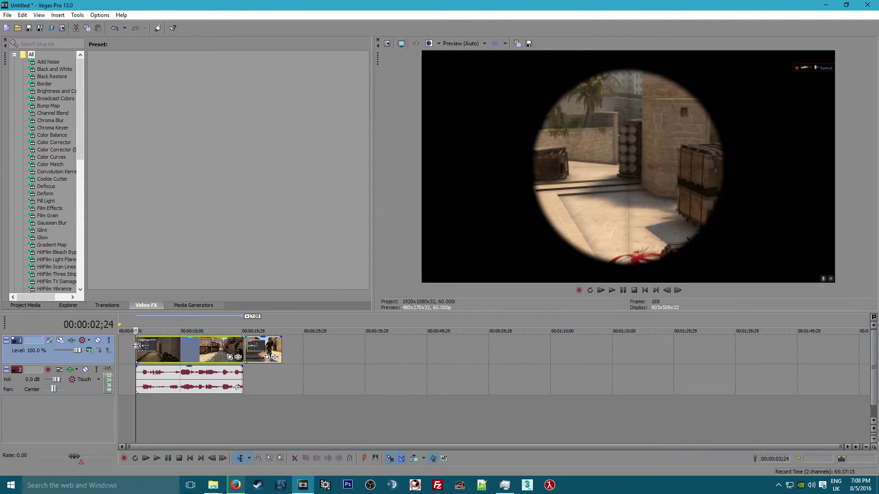
# - Play back the timeline from the start of the first clip to check how the audio matches the video
pyautogui.click(136, 344)
pyautogui.press('space')
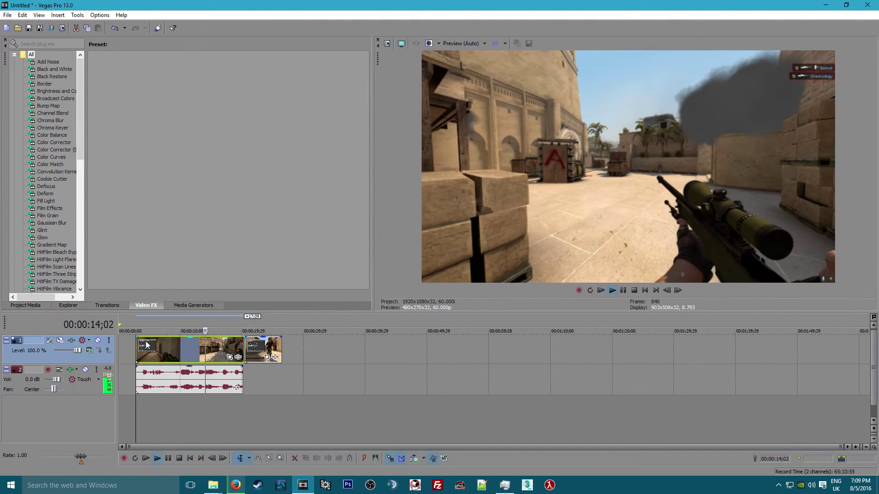
pyautogui.press('space')
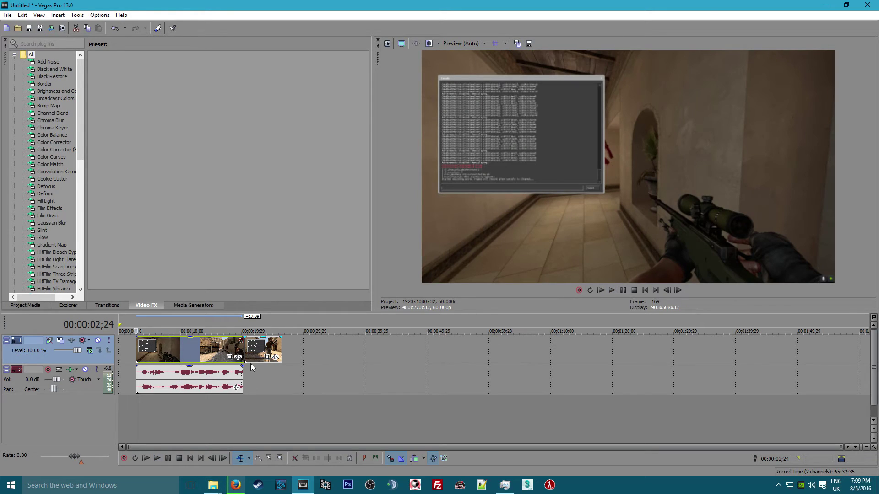
# - Shift the audio clip slightly later so it ends with the first video clip, and play it back to check the sync
pyautogui.moveTo(230, 382); pyautogui.dragTo(234, 378)
pyautogui.press('space')
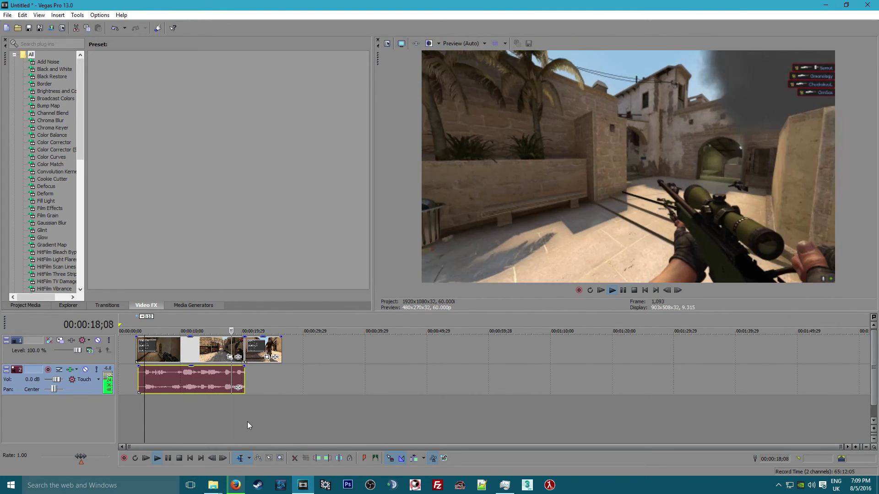
pyautogui.press('space')
# - Play the beginning of the second video clip on the timeline to preview its footage
pyautogui.click(247, 352)
pyautogui.press('space')
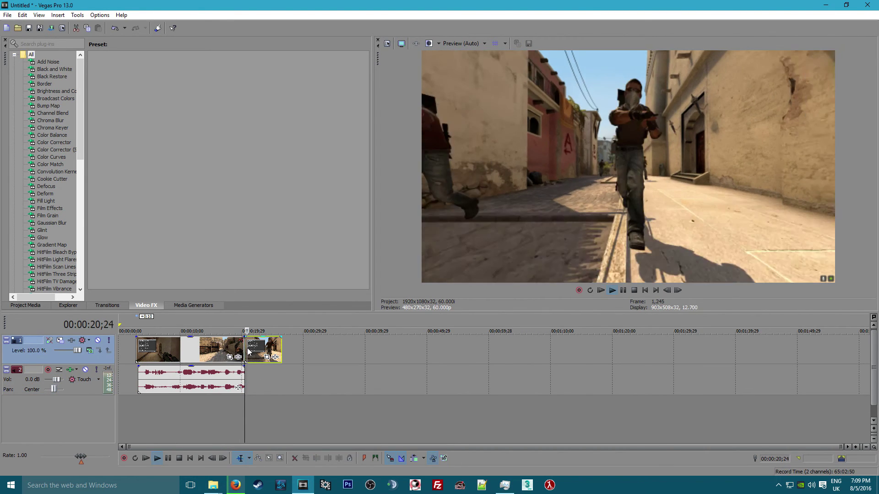
pyautogui.press('space')
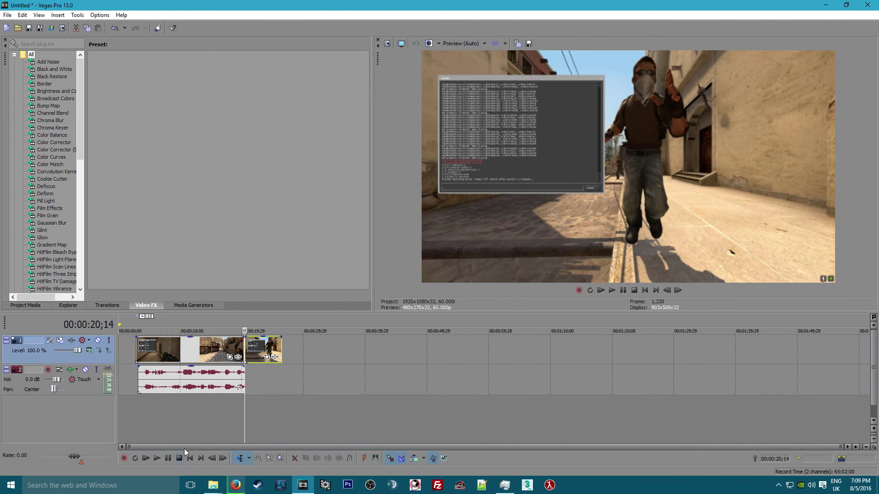